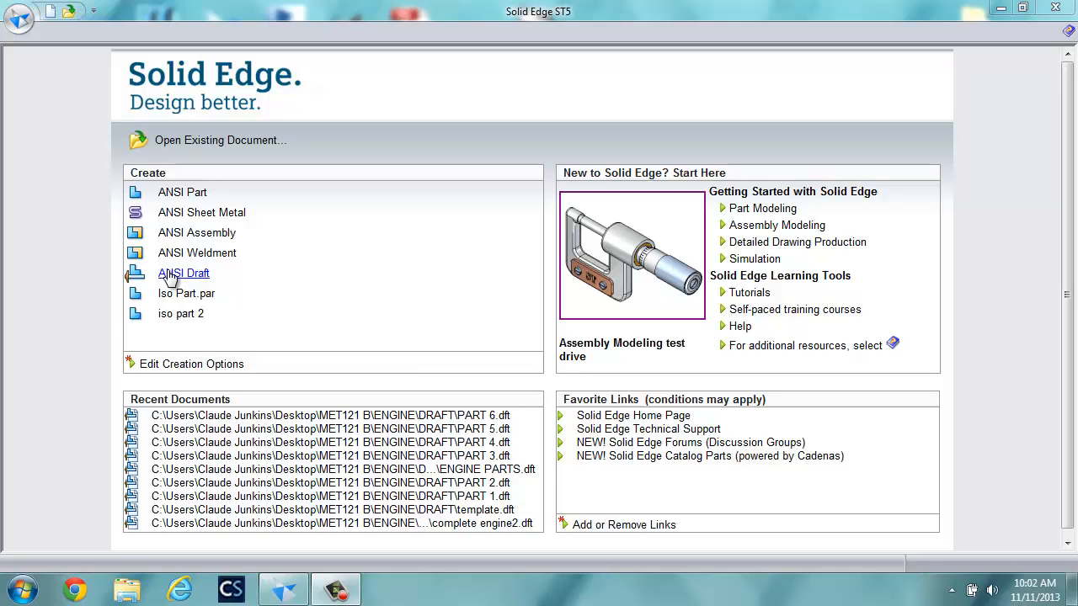
# - Open the existing draft document template.dft from the DRAFT folder
pyautogui.doubleClick(244, 140)
pyautogui.click(200, 145)
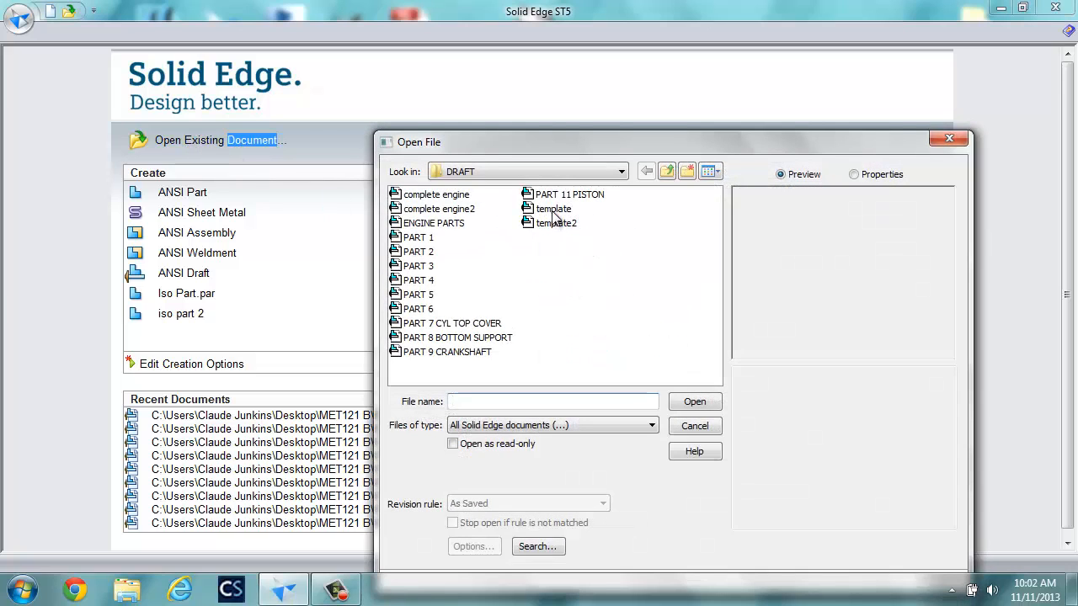
pyautogui.click(553, 209)
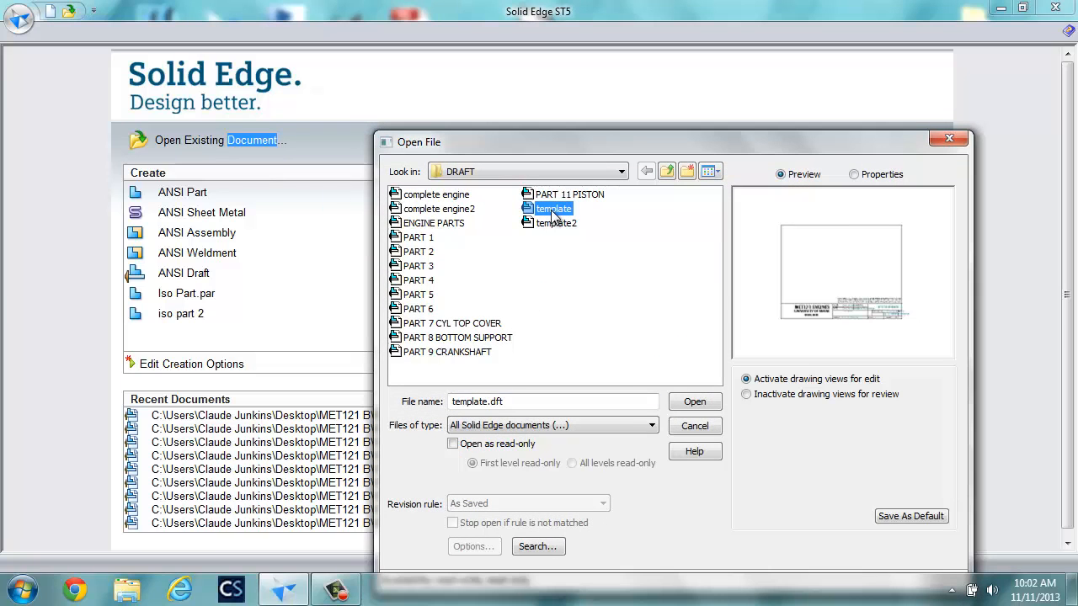
pyautogui.click(696, 403)
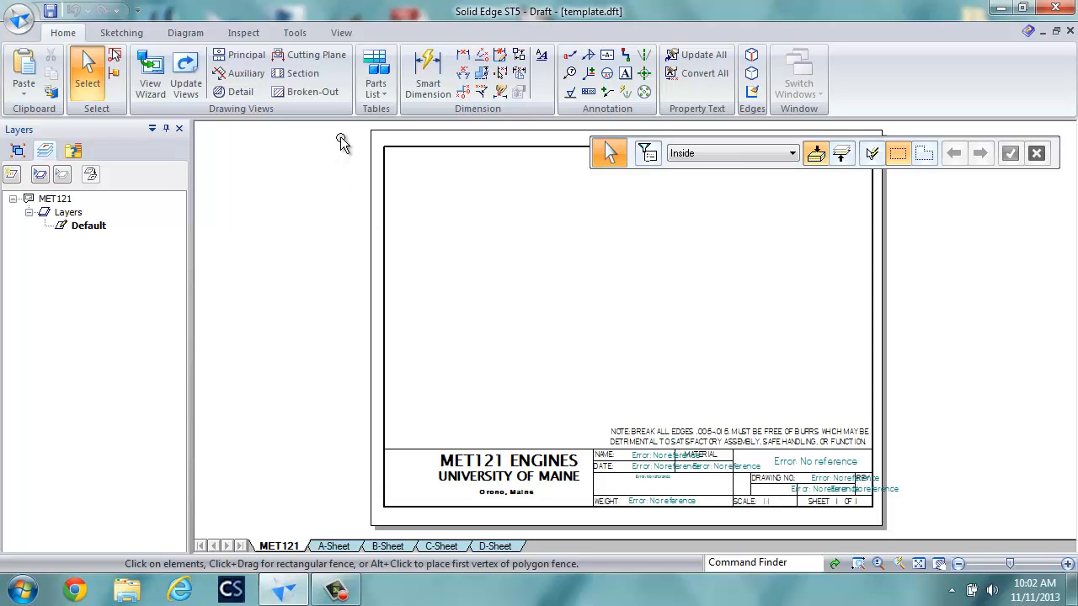
# - Fence-select the MET121 sheet's contents to check which elements are selectable, clear the selection, and close the document
pyautogui.moveTo(341, 138); pyautogui.dragTo(971, 519)
pyautogui.click(252, 241)
pyautogui.moveTo(461, 202); pyautogui.dragTo(992, 518)
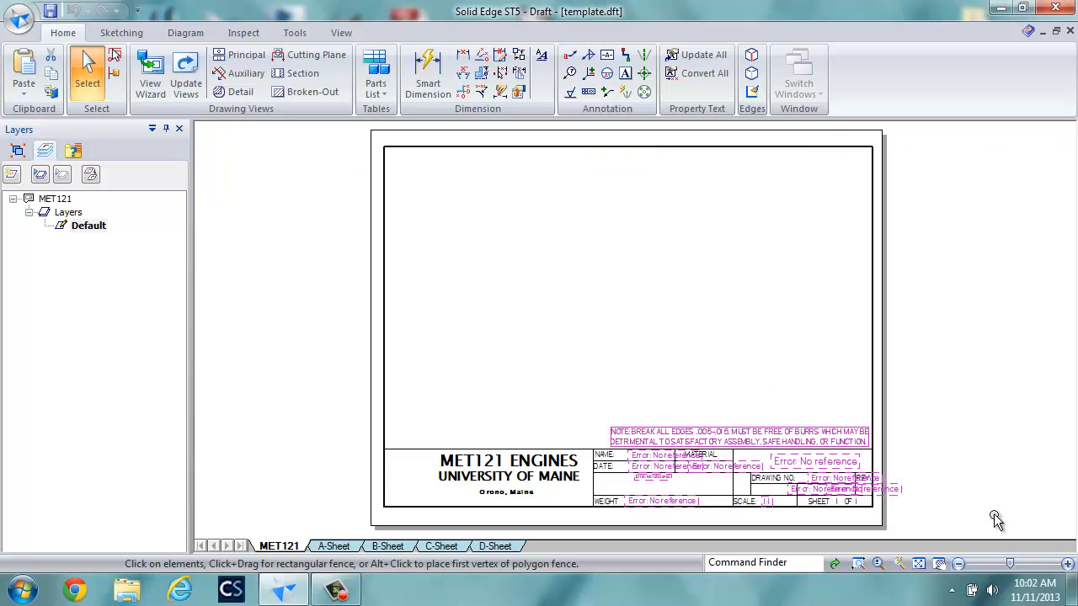
pyautogui.click(266, 344)
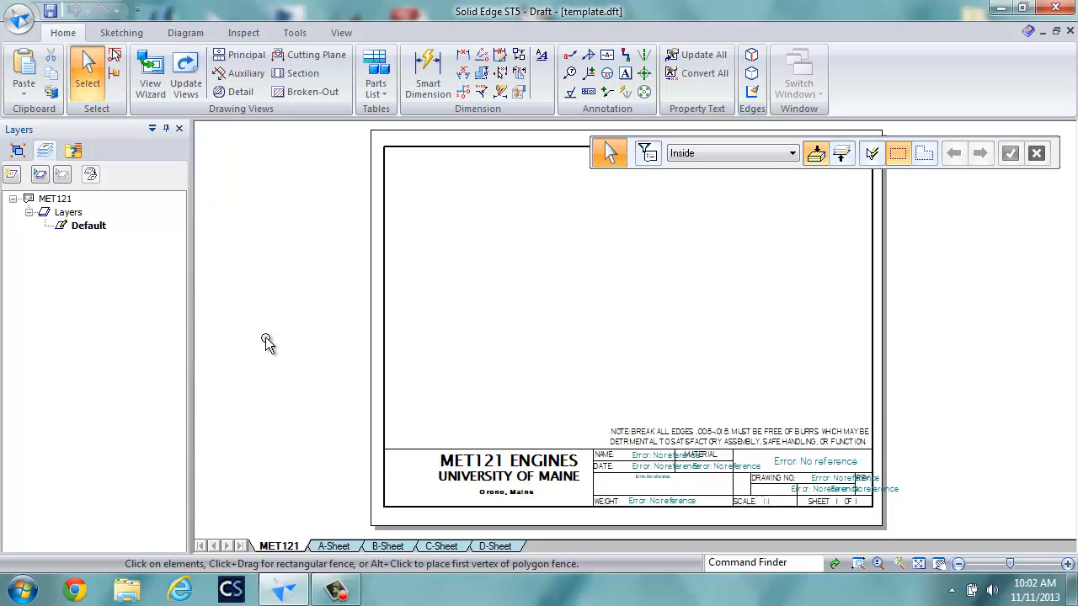
pyautogui.click(20, 19)
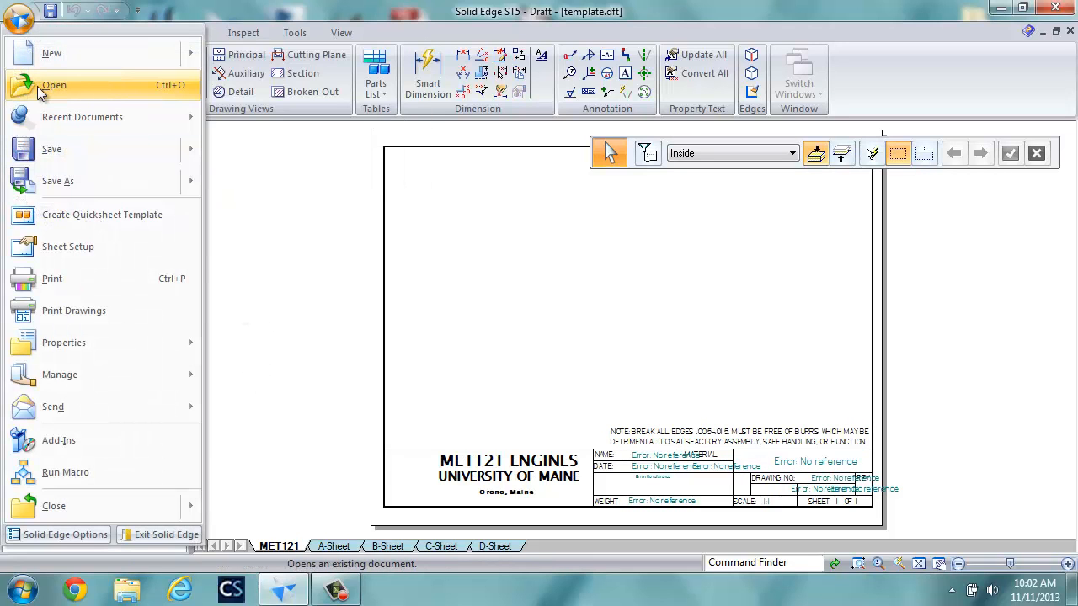
pyautogui.click(73, 511)
# - Open the existing draft document PART 1.dft from the DRAFT folder
pyautogui.click(23, 23)
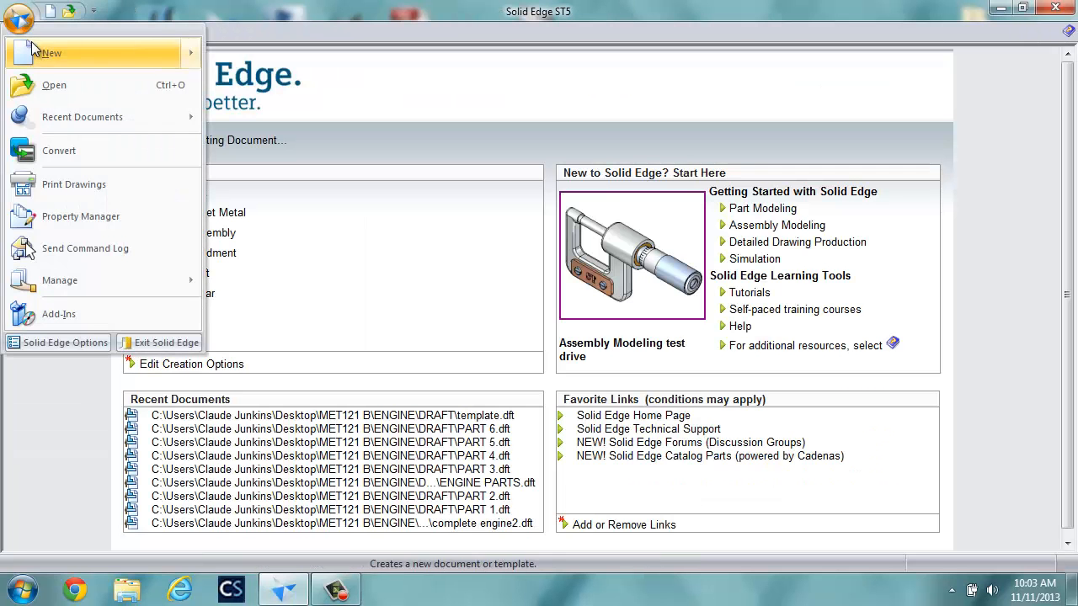
pyautogui.click(51, 84)
pyautogui.click(555, 224)
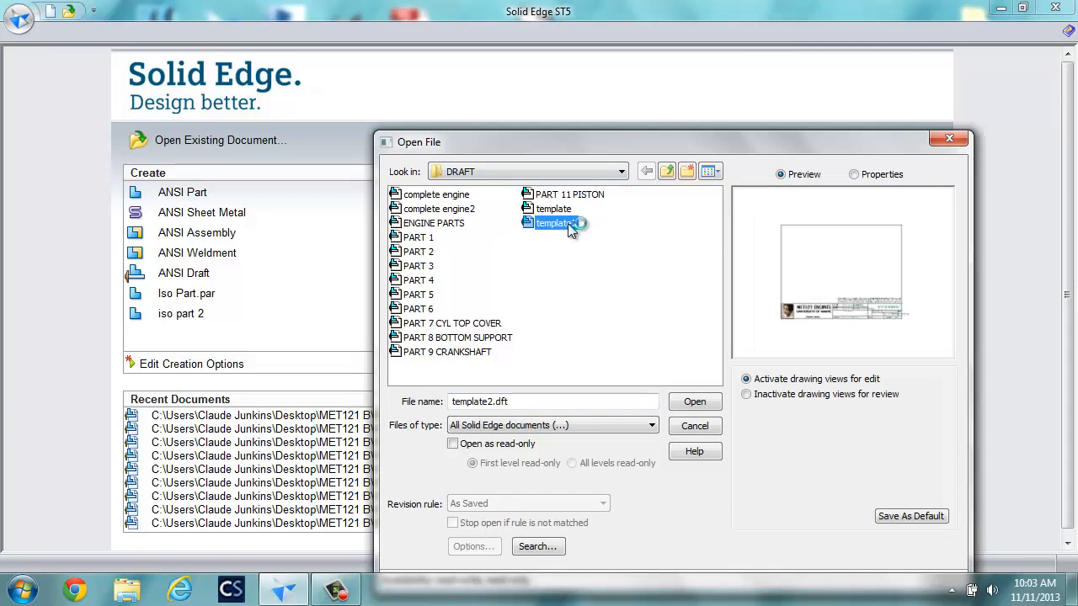
pyautogui.click(570, 225)
pyautogui.click(559, 210)
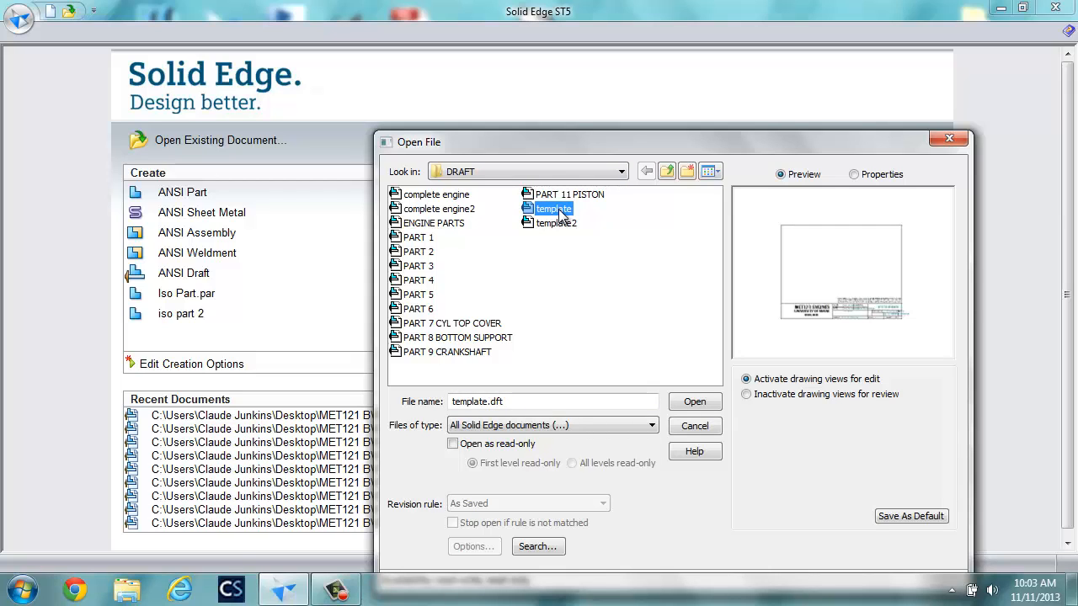
pyautogui.doubleClick(418, 239)
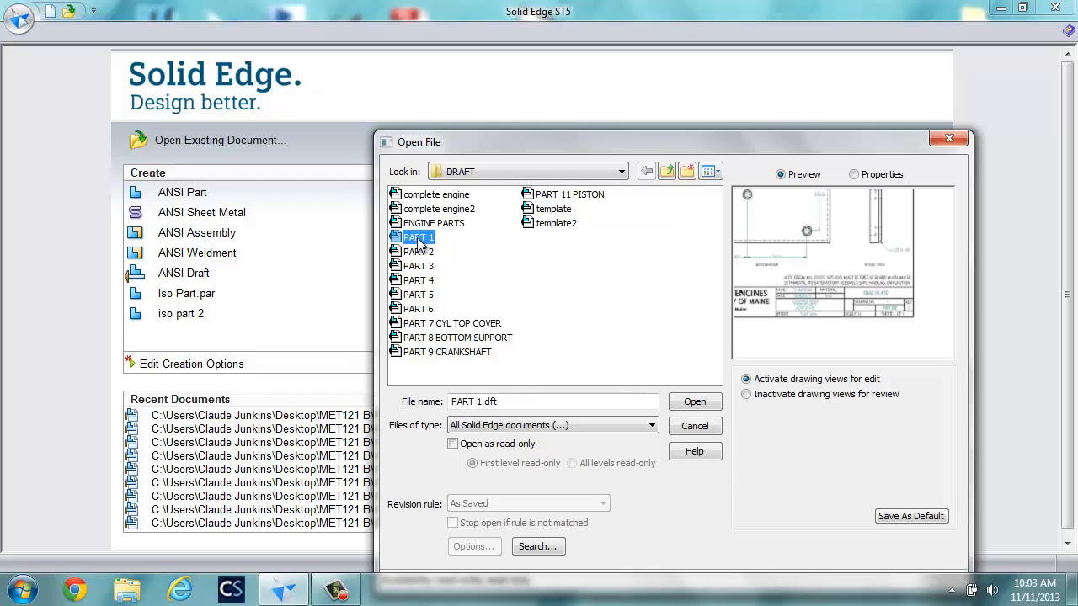
pyautogui.scroll(-5, 469, 297)
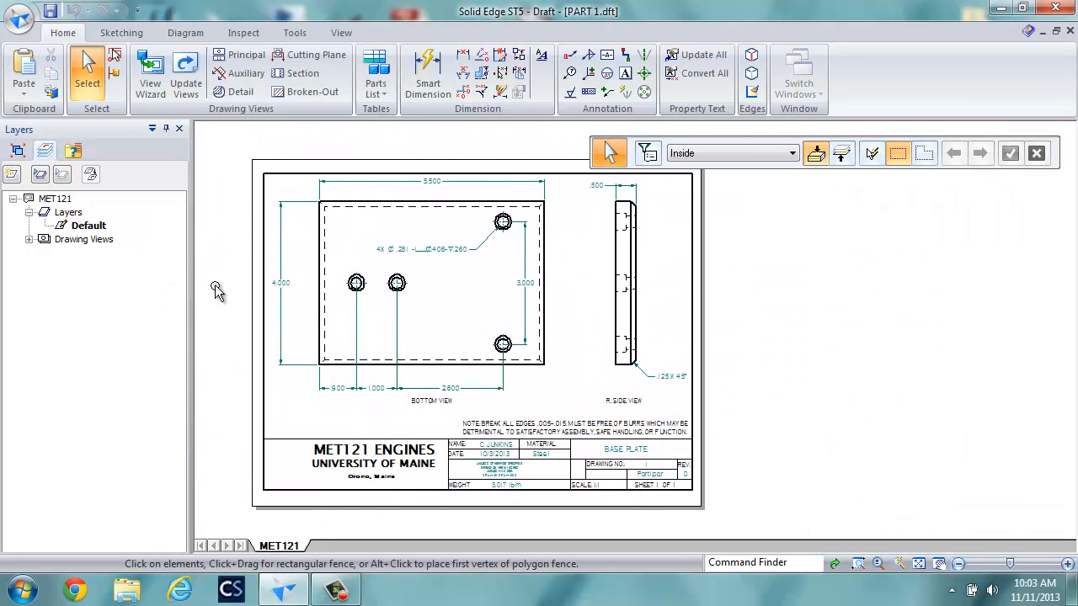
# - Save the drawing under the file name TEMPLATE.dft in the DRAFT folder, overwriting the existing file
pyautogui.click(20, 19)
pyautogui.click(54, 182)
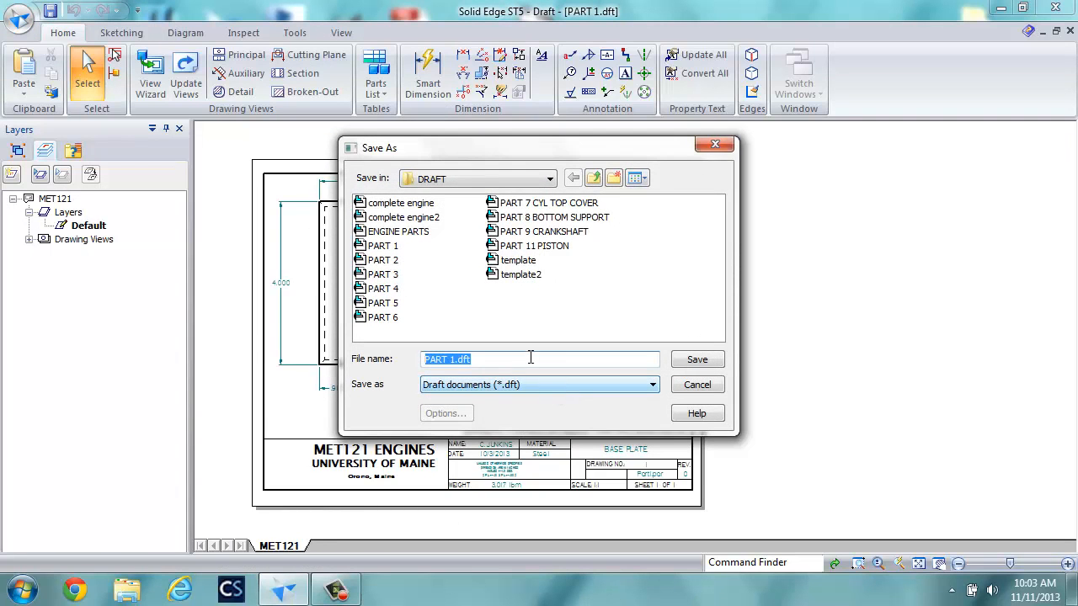
pyautogui.moveTo(455, 359); pyautogui.dragTo(392, 363)
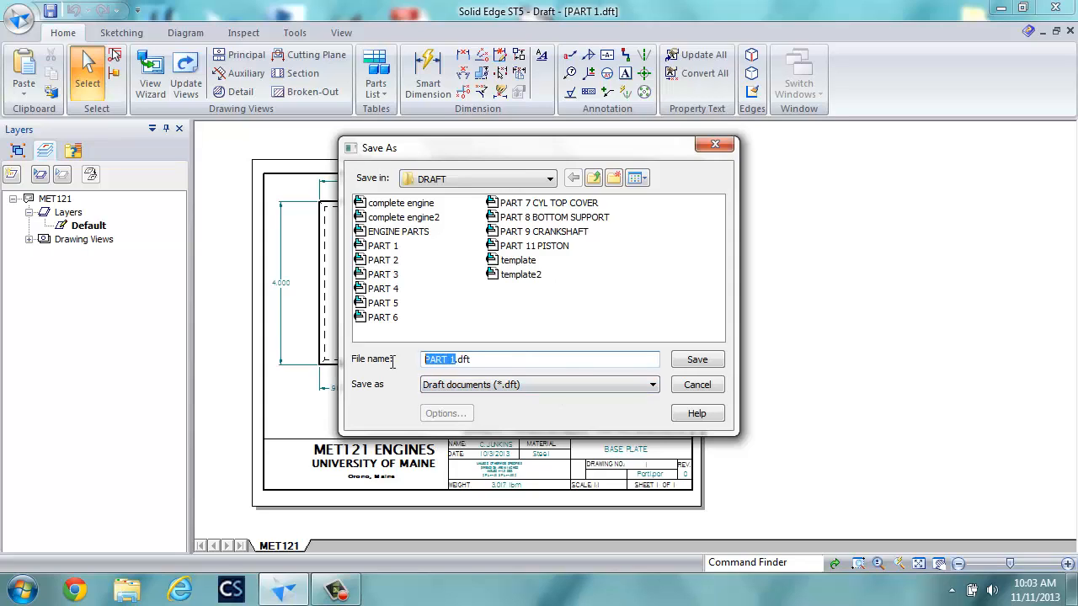
pyautogui.write('TEMPLATE')
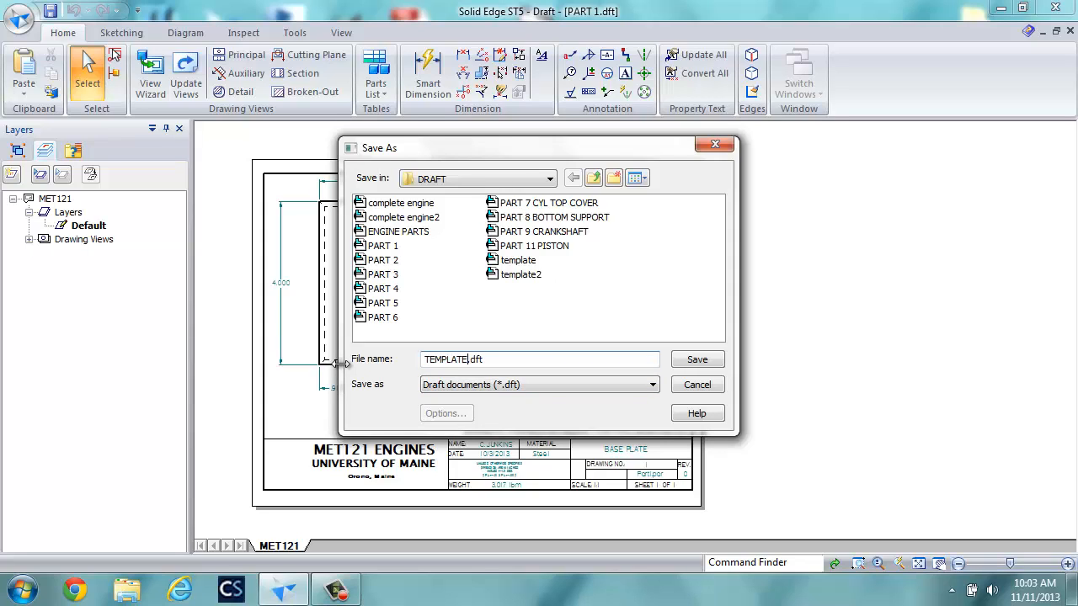
pyautogui.press('Return')
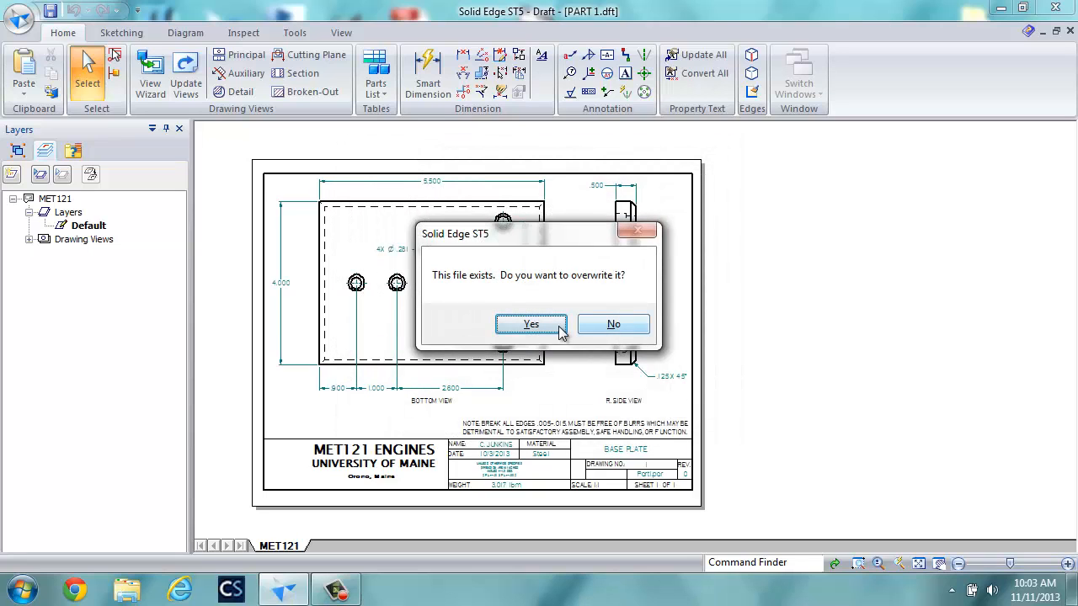
pyautogui.click(561, 328)
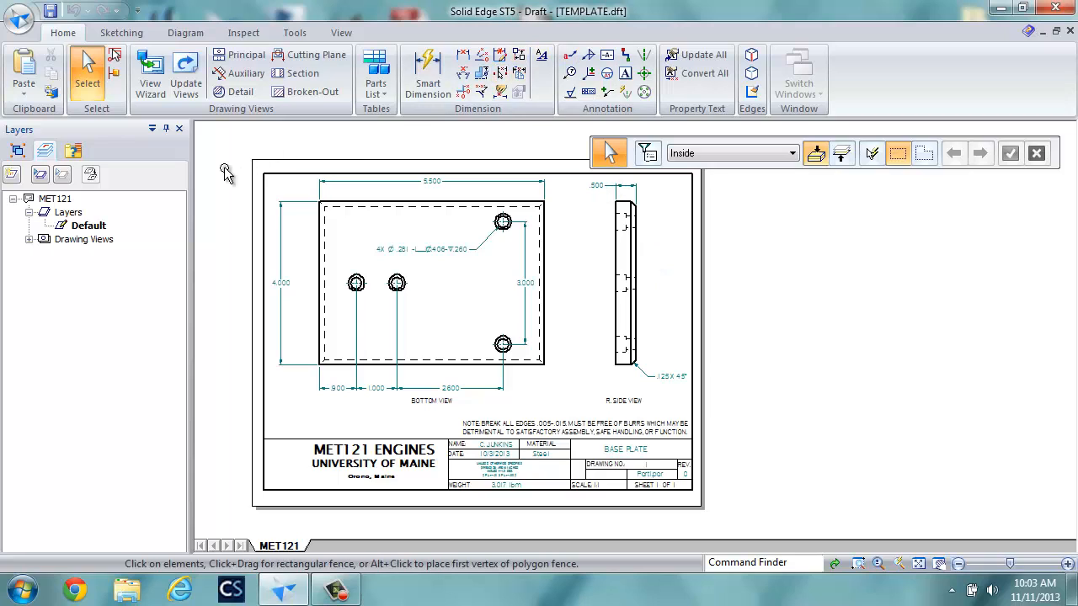
# - Delete both drawing views of the base plate together with their dimensions and captions from the MET121 sheet
pyautogui.moveTo(227, 411)
pyautogui.mouseDown()
pyautogui.moveTo(806, 284)
pyautogui.moveTo(874, 177)
pyautogui.mouseUp()
pyautogui.press('Delete')
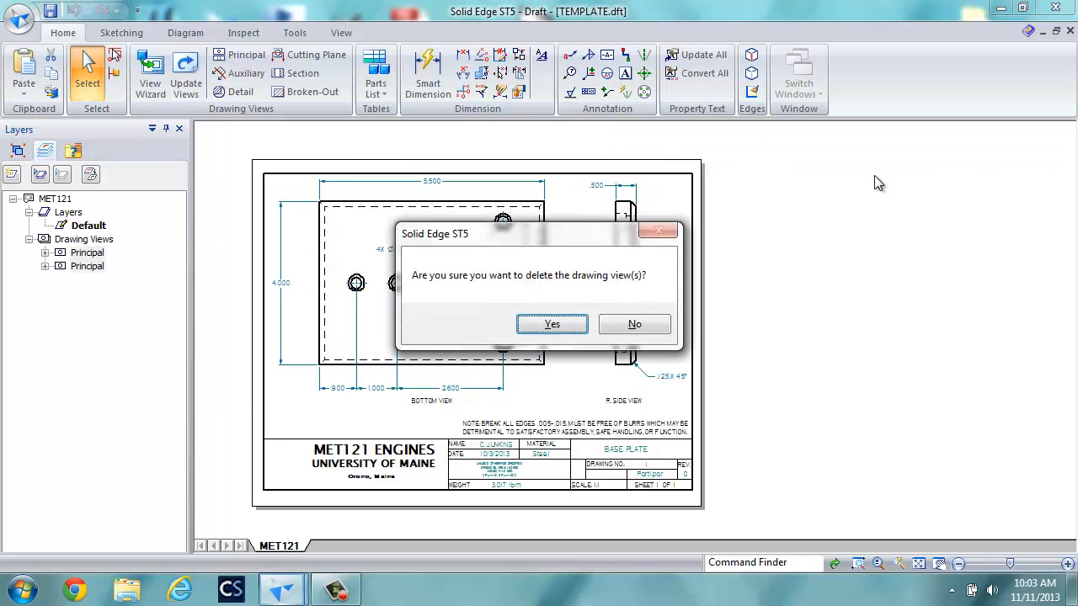
pyautogui.click(551, 323)
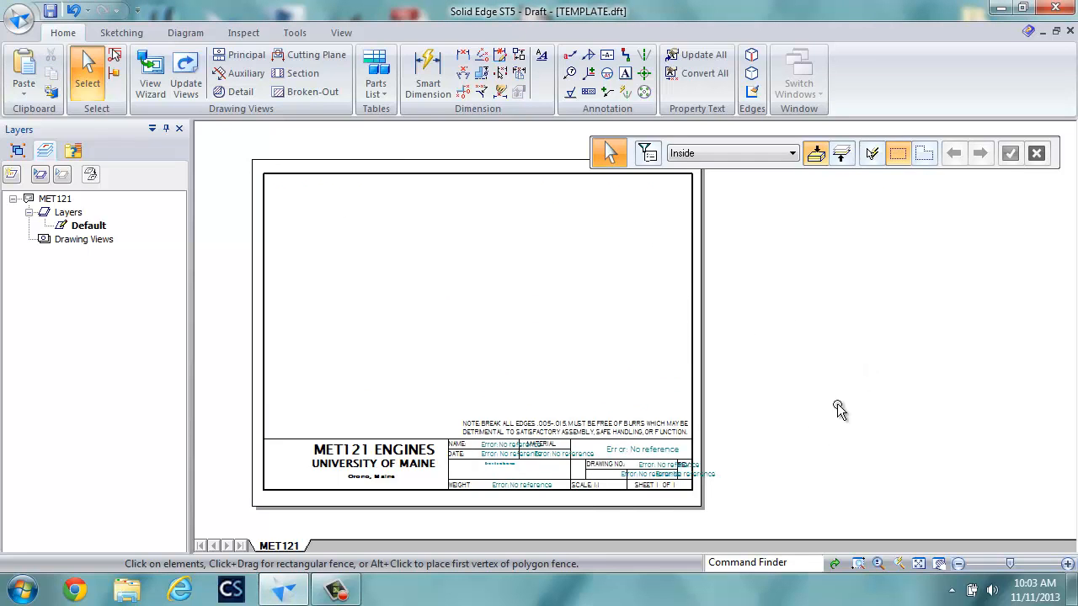
# - Copy the entire border, title block and edge-break note from the MET121 sheet
pyautogui.scroll(1, 581, 505)
pyautogui.scroll(-2, 581, 504)
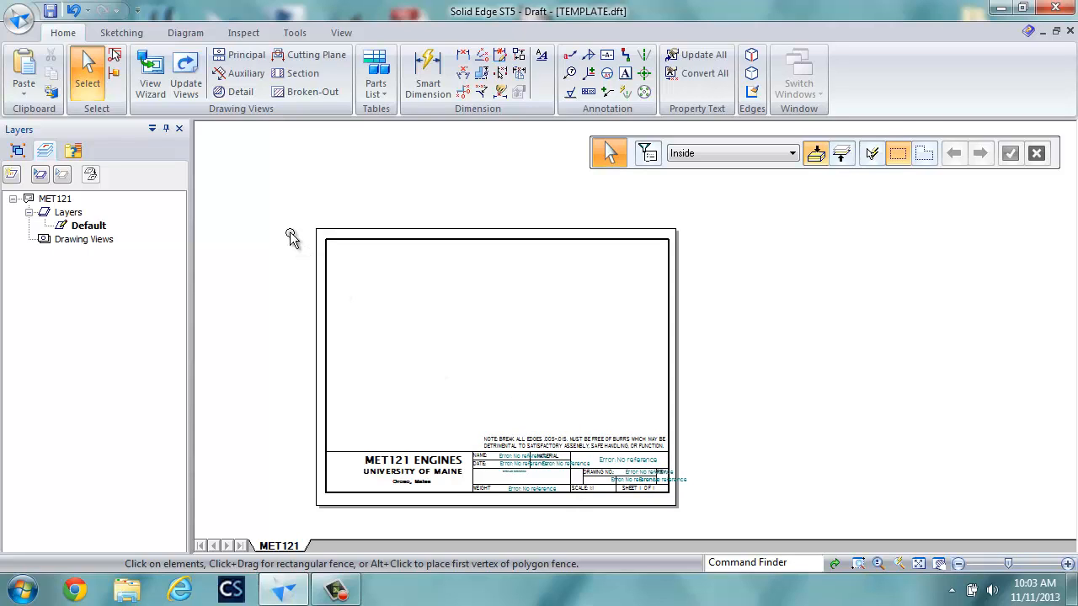
pyautogui.moveTo(696, 480); pyautogui.dragTo(720, 503)
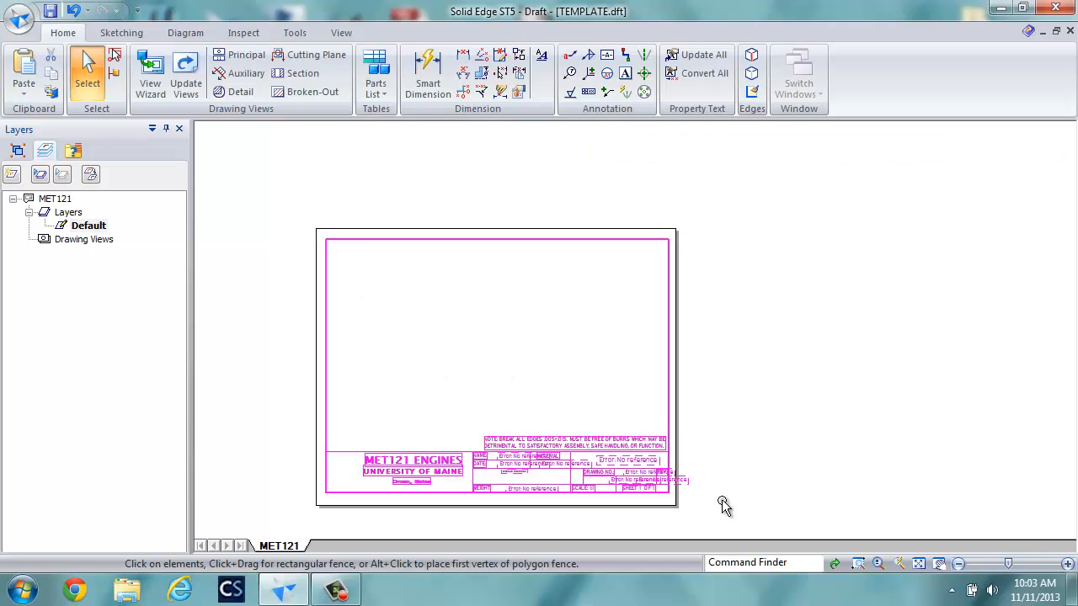
pyautogui.click(795, 486)
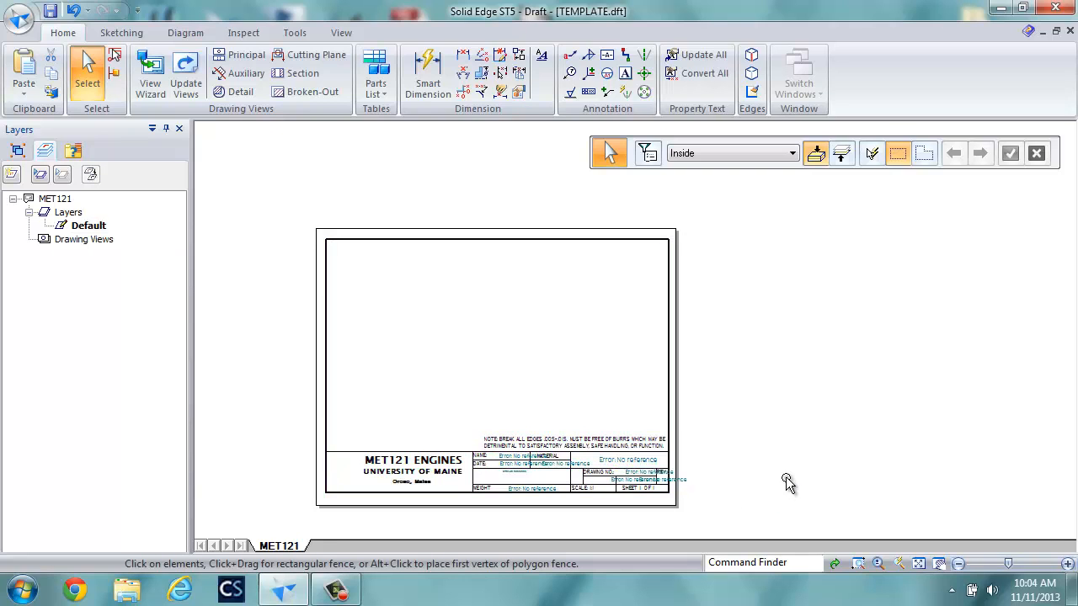
pyautogui.rightClick(282, 549)
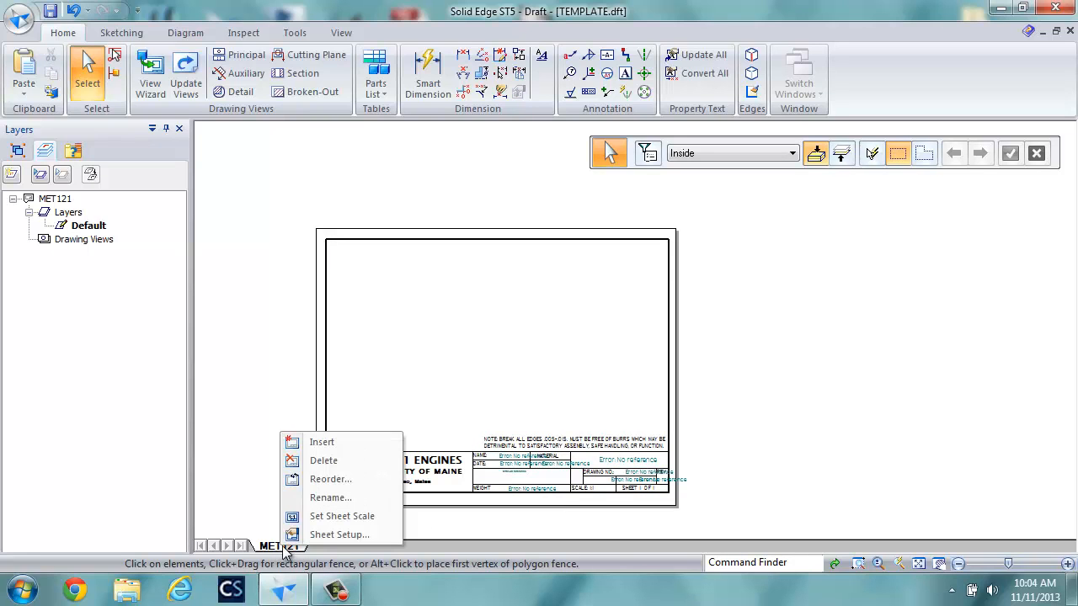
pyautogui.click(327, 537)
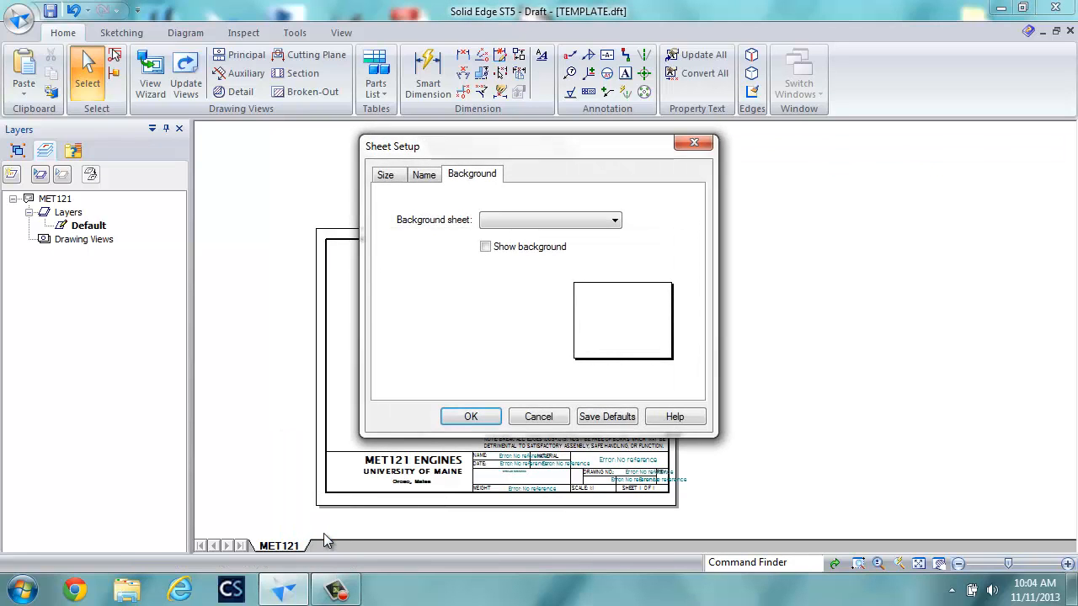
pyautogui.click(616, 221)
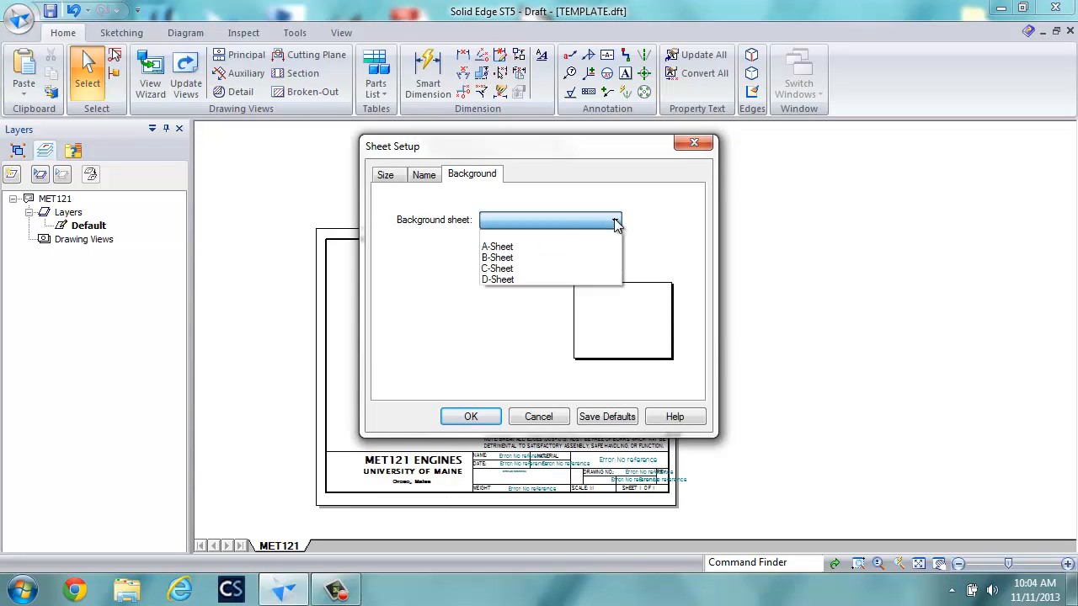
pyautogui.click(539, 247)
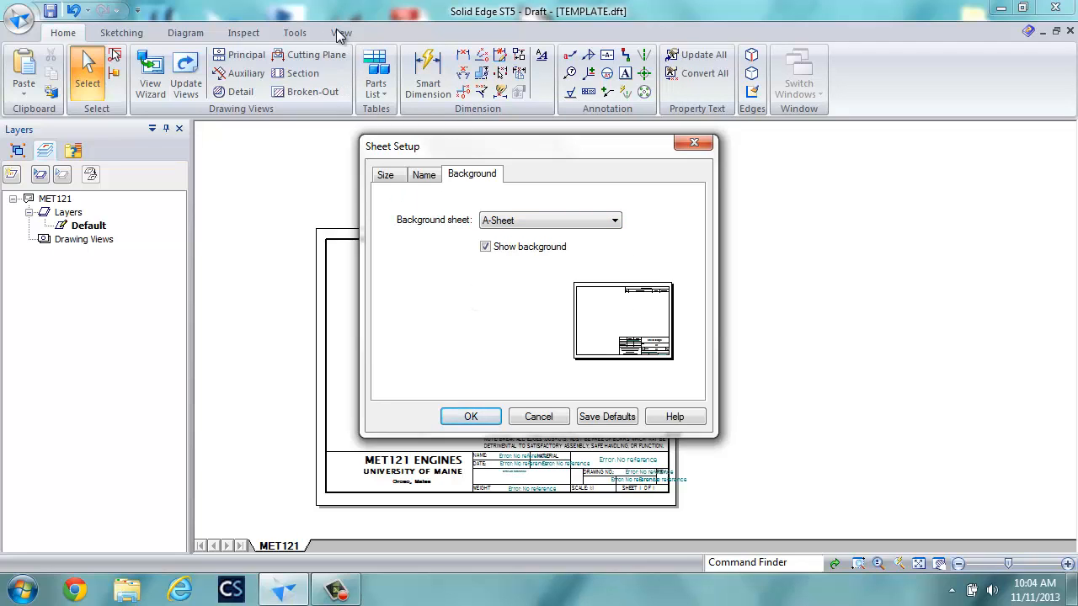
pyautogui.click(544, 415)
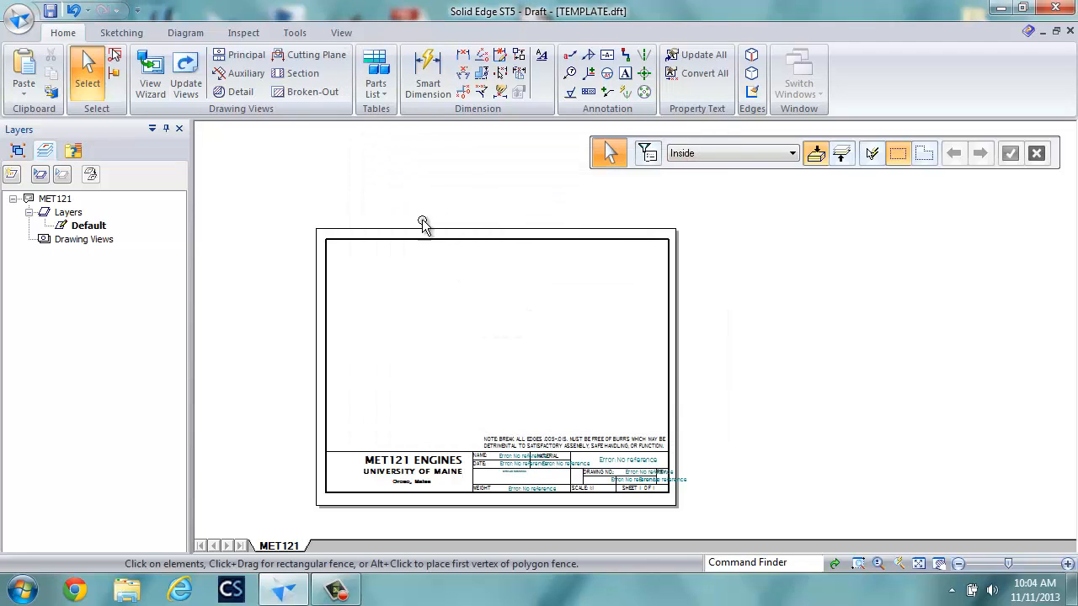
# - Show the background sheets and delete the whole default border, revision table and title block from A-Sheet
pyautogui.click(353, 35)
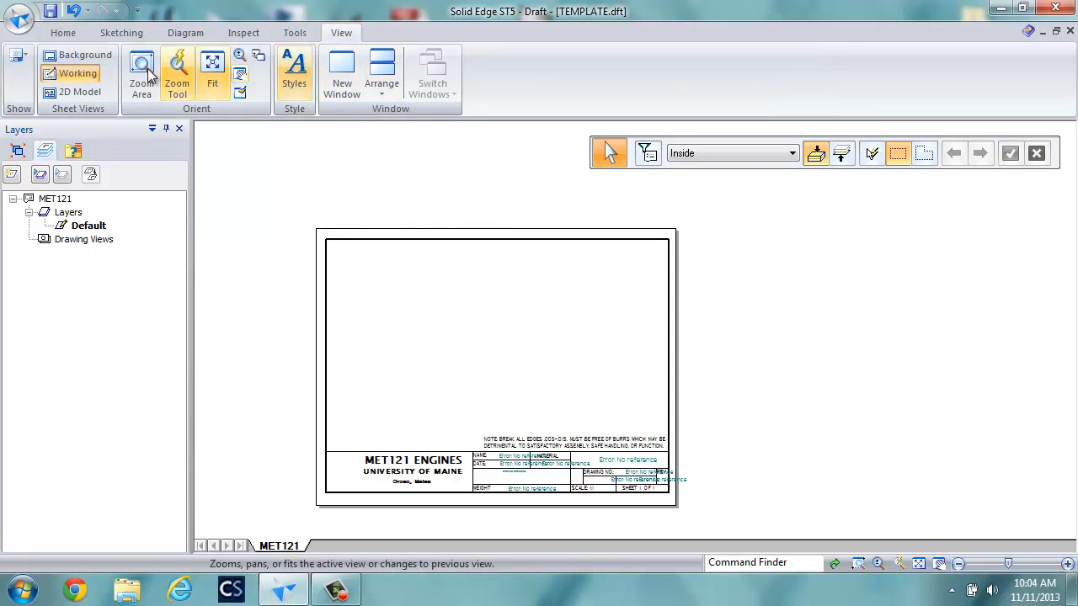
pyautogui.click(69, 54)
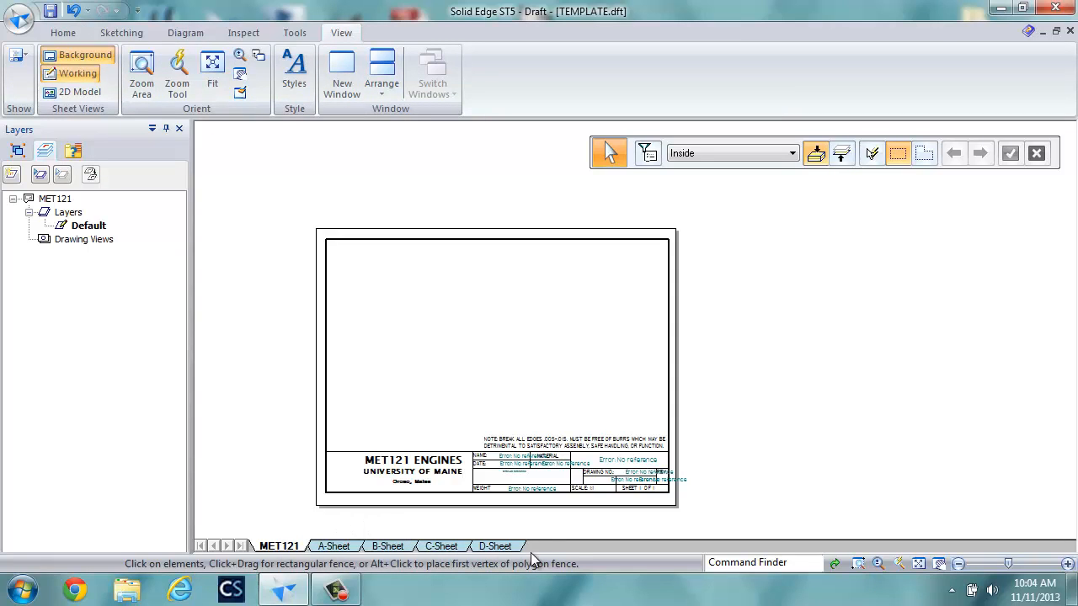
pyautogui.click(334, 547)
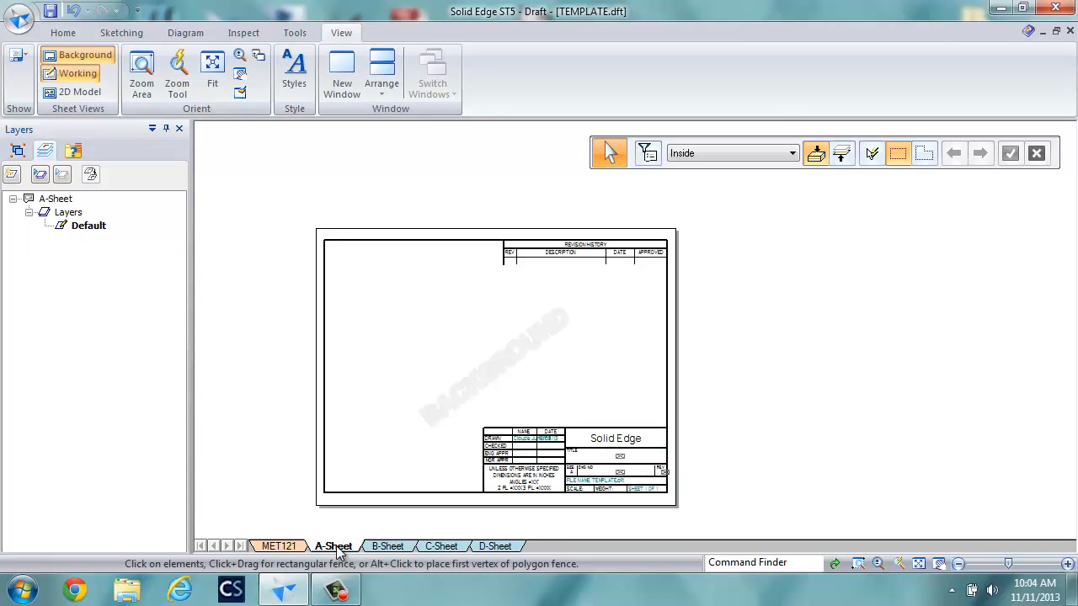
pyautogui.moveTo(283, 232); pyautogui.dragTo(741, 507)
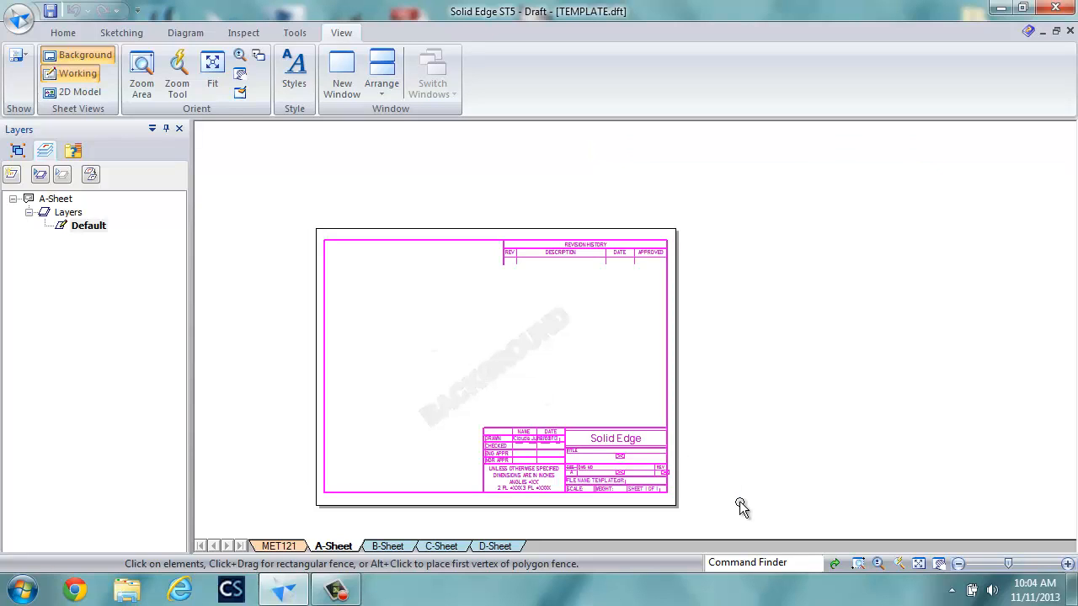
pyautogui.press('Delete')
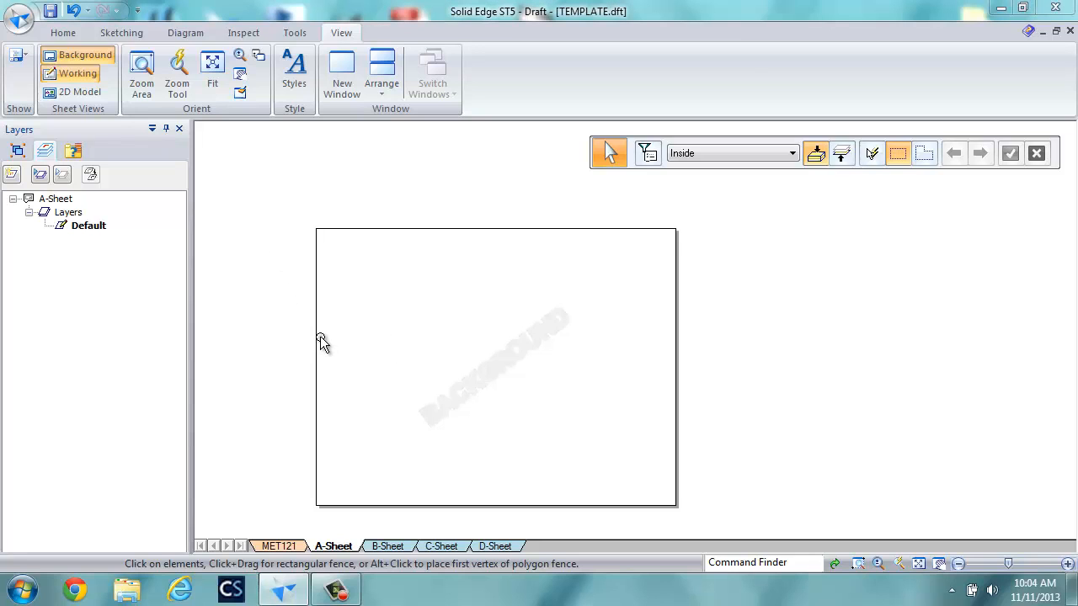
# - Paste the copied MET121 border, title block and note onto the A-Sheet background
pyautogui.hotkey('ctrl', 'z')
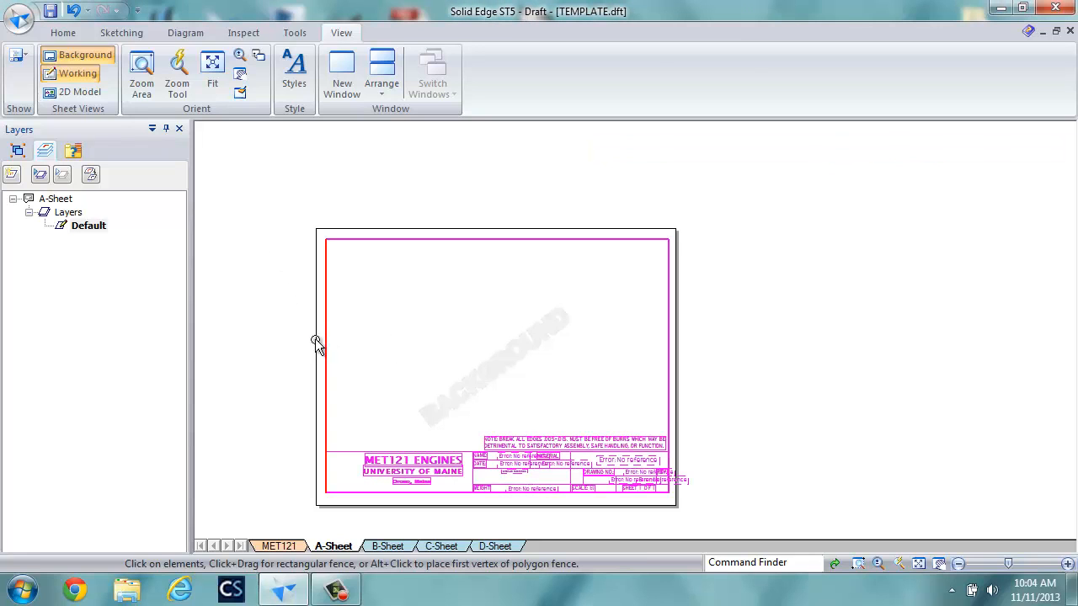
pyautogui.click(252, 344)
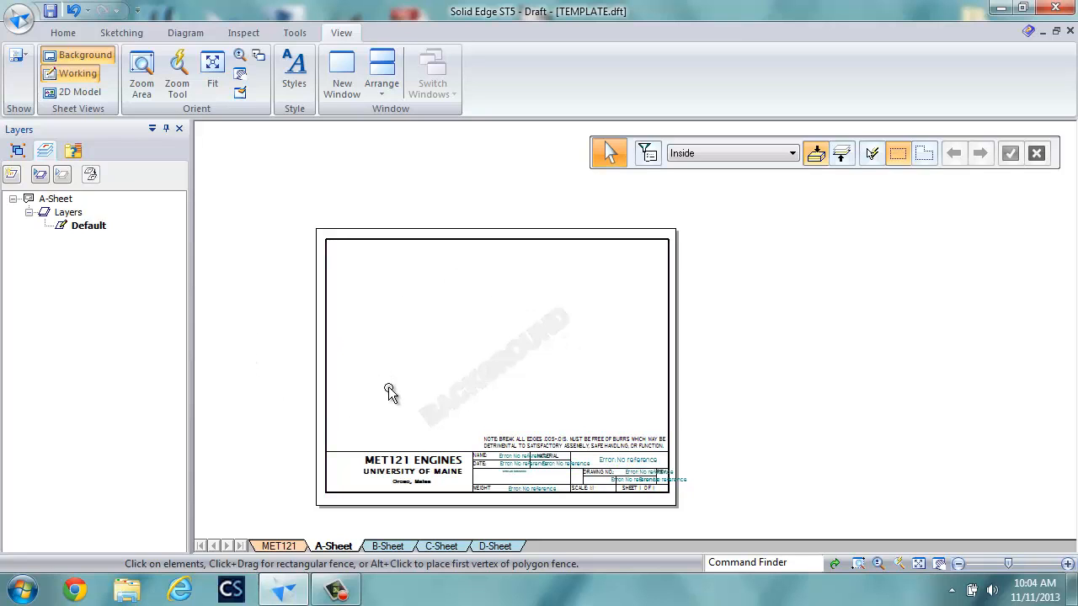
pyautogui.scroll(3, 451, 485)
pyautogui.scroll(-1, 450, 486)
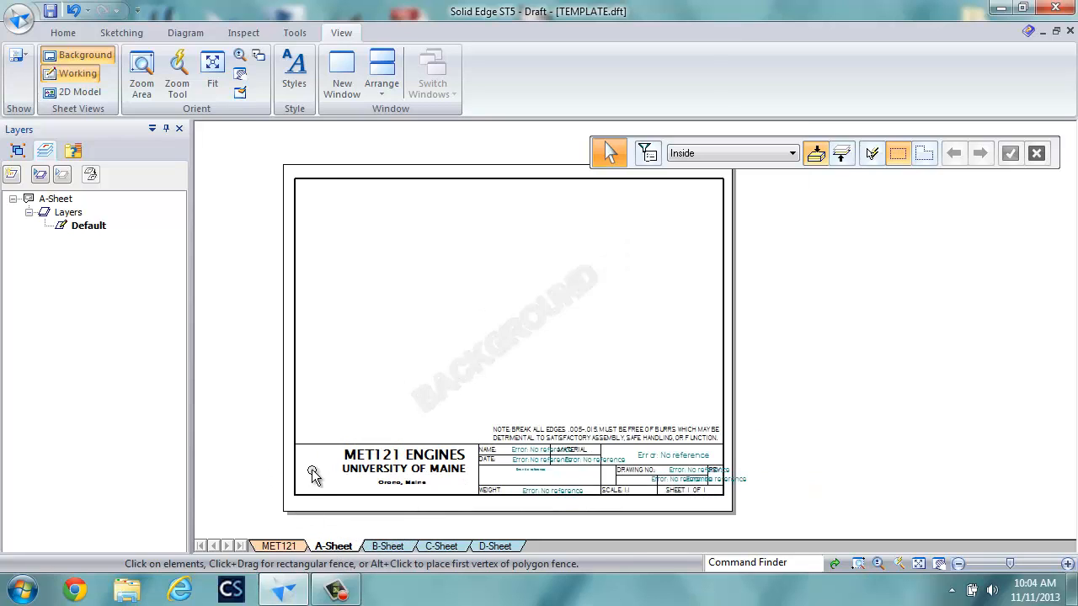
pyautogui.scroll(1, 465, 485)
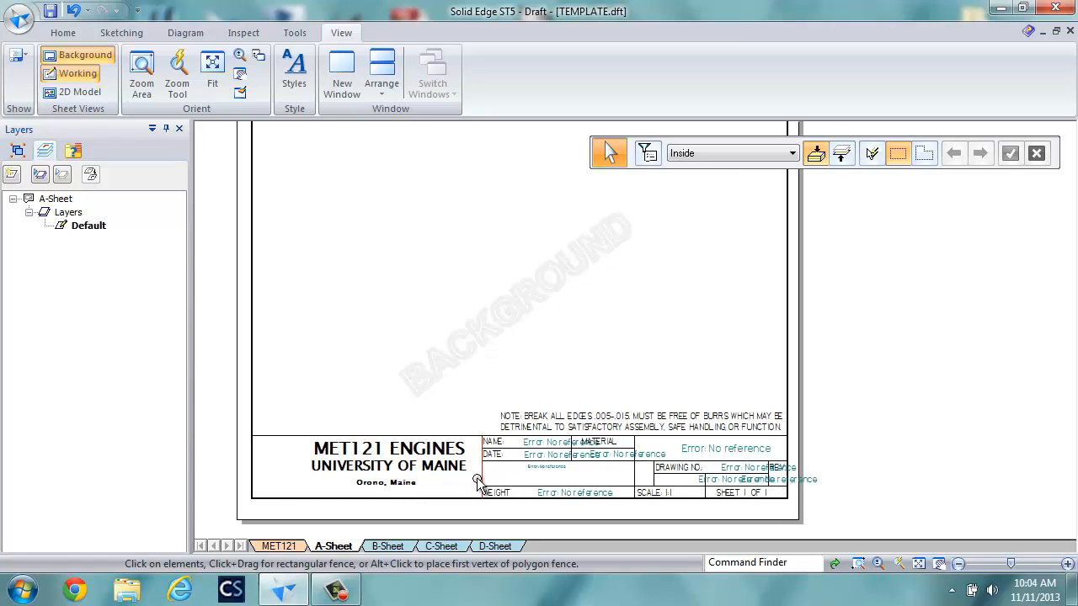
# - Examine the pasted note and the property callouts in the title block by highlighting each one, clearing the selection at the end
pyautogui.doubleClick(551, 425)
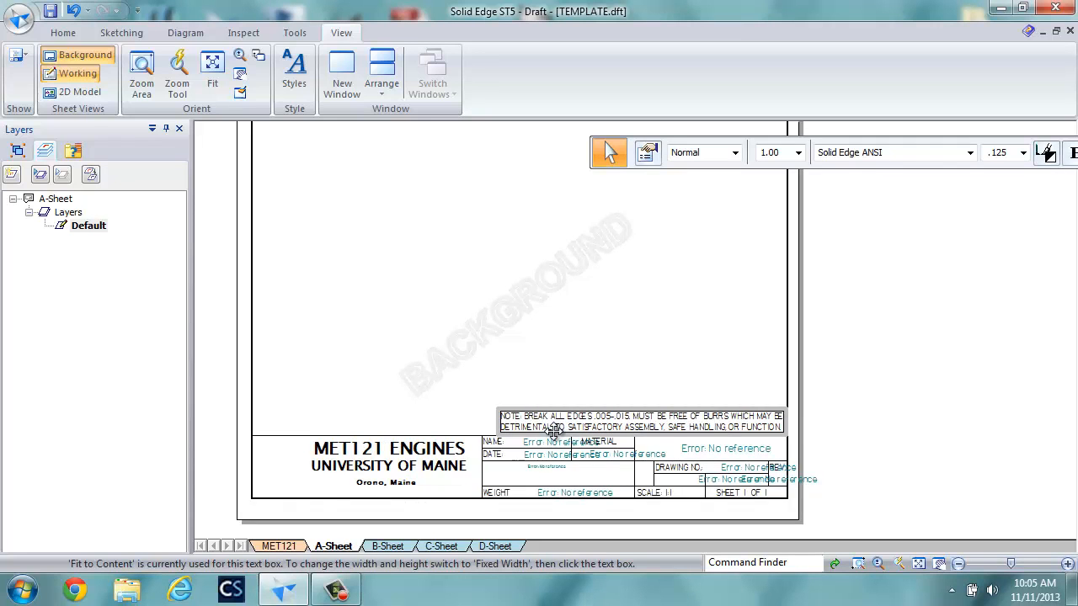
pyautogui.scroll(3, 552, 434)
pyautogui.click(545, 451)
pyautogui.keyDown('ctrl'); pyautogui.click(543, 476); pyautogui.keyUp('ctrl')
pyautogui.keyDown('ctrl'); pyautogui.click(541, 500); pyautogui.keyUp('ctrl')
pyautogui.keyDown('ctrl'); pyautogui.click(699, 478); pyautogui.keyUp('ctrl')
pyautogui.keyDown('ctrl'); pyautogui.click(885, 466); pyautogui.keyUp('ctrl')
pyautogui.keyDown('ctrl'); pyautogui.click(927, 502); pyautogui.keyUp('ctrl')
pyautogui.moveTo(801, 383); pyautogui.dragTo(657, 213, button='middle')
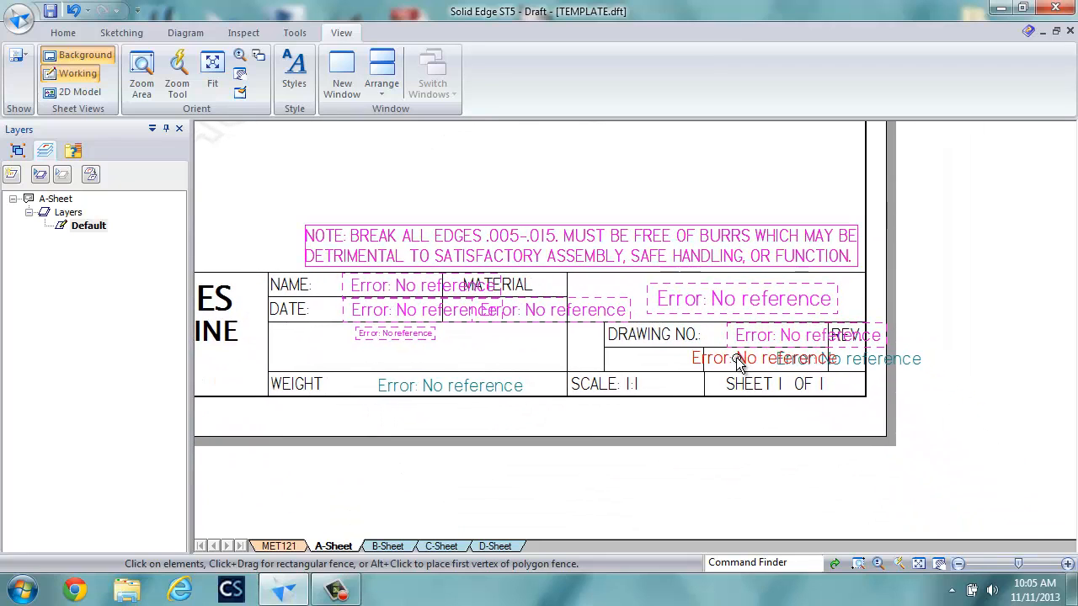
pyautogui.keyDown('ctrl'); pyautogui.click(737, 360); pyautogui.keyUp('ctrl')
pyautogui.keyDown('ctrl'); pyautogui.click(855, 358); pyautogui.keyUp('ctrl')
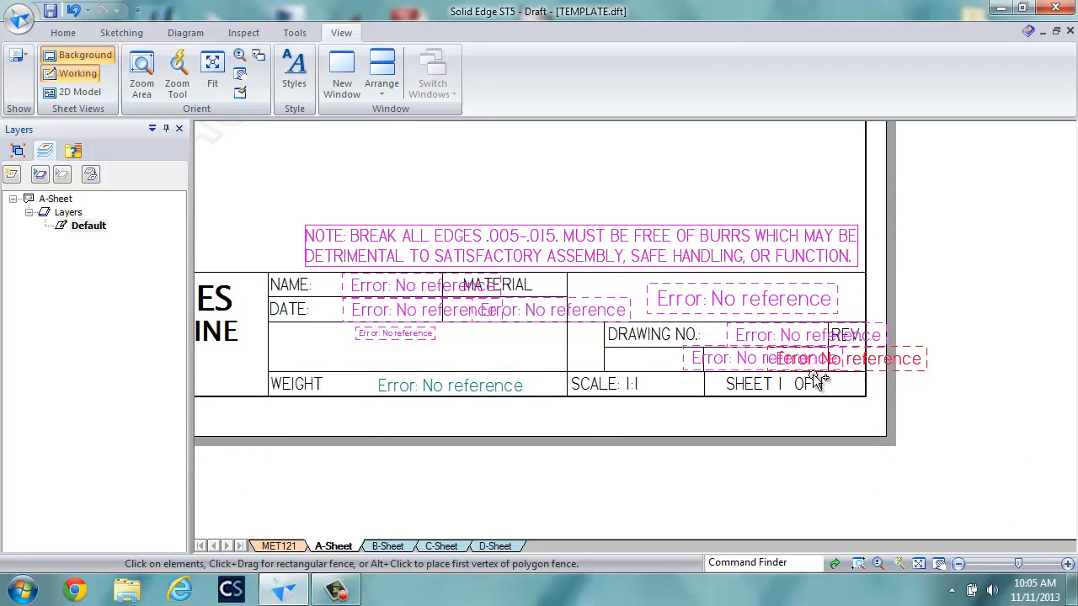
pyautogui.keyDown('ctrl'); pyautogui.click(514, 385); pyautogui.keyUp('ctrl')
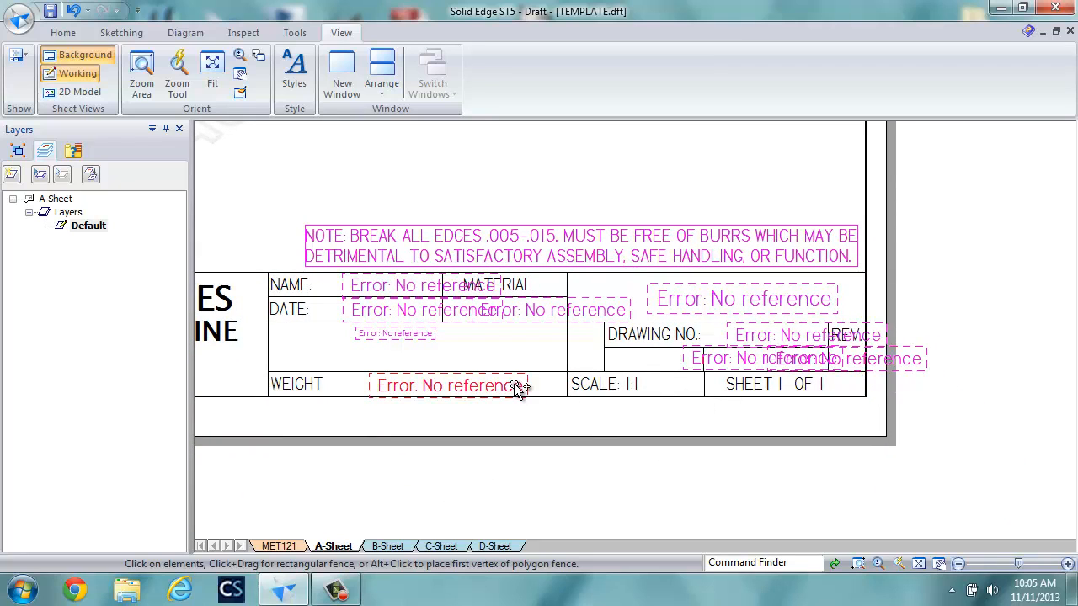
pyautogui.click(462, 497)
# - Remove the fixed 1:1 value from the title block's scale text, keeping only the "SCALE:" label
pyautogui.scroll(-1, 666, 382)
pyautogui.scroll(2, 666, 382)
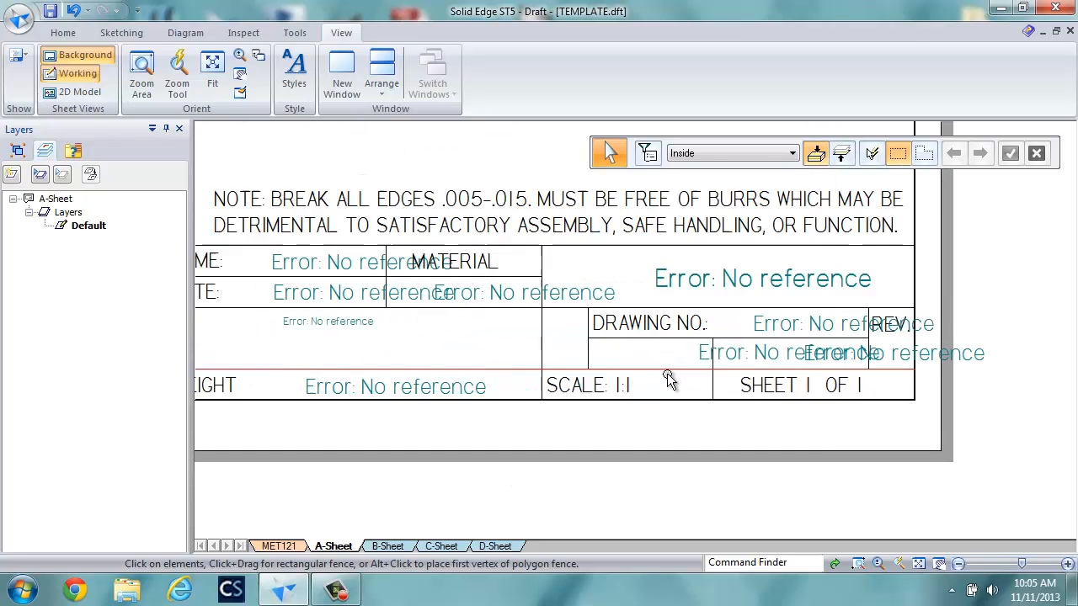
pyautogui.scroll(1, 668, 380)
pyautogui.doubleClick(560, 389)
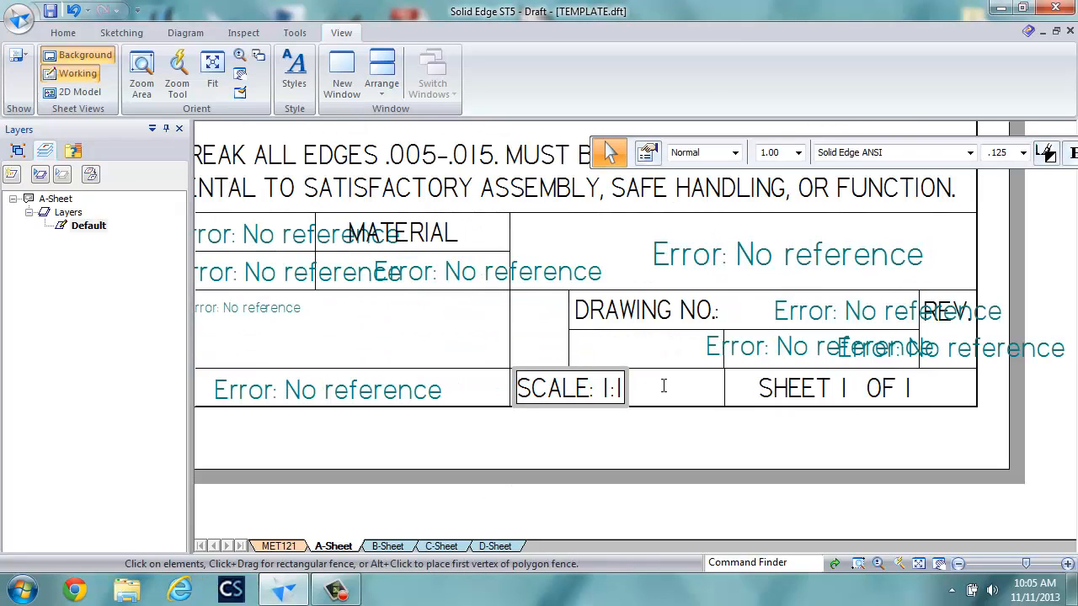
pyautogui.moveTo(594, 388); pyautogui.dragTo(665, 386)
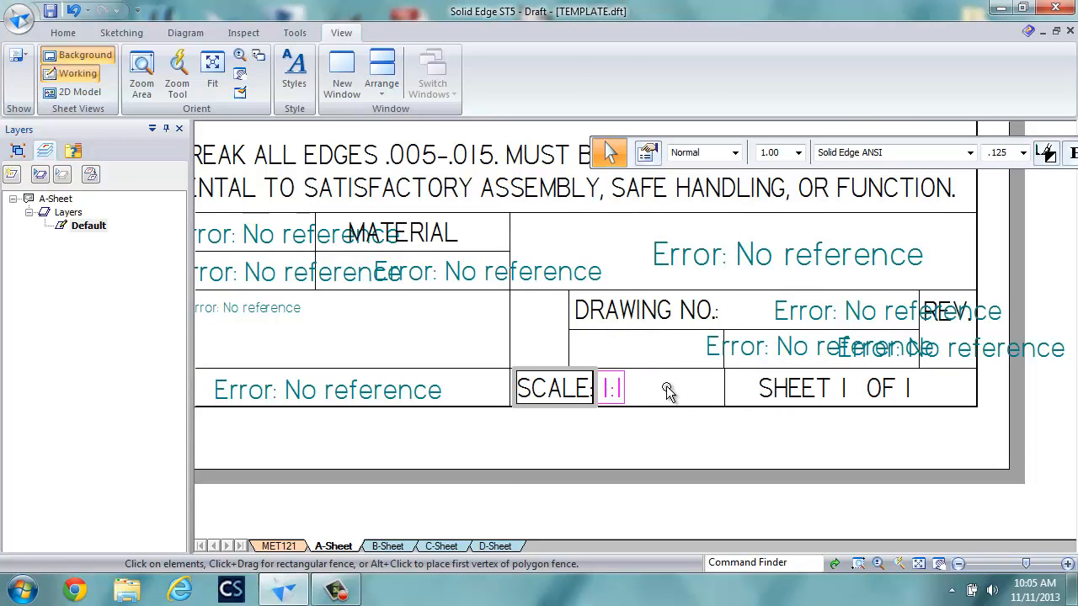
pyautogui.click(622, 434)
# - Reduce the title block's sheet text to the word "SHEET" and move it to the left edge of its cell
pyautogui.click(795, 390)
pyautogui.click(795, 392)
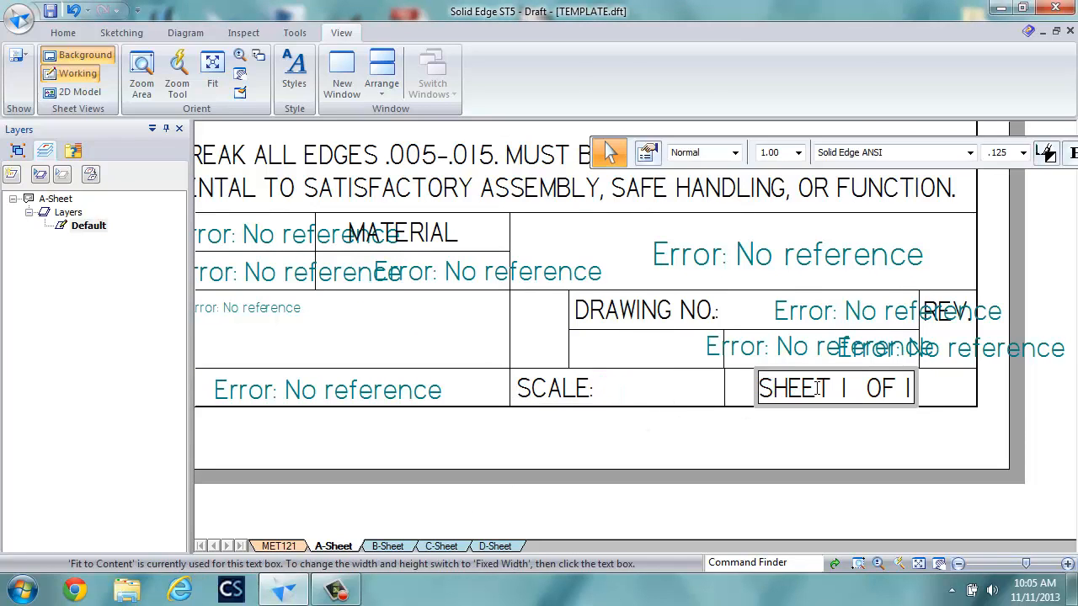
pyautogui.moveTo(831, 389); pyautogui.dragTo(939, 392)
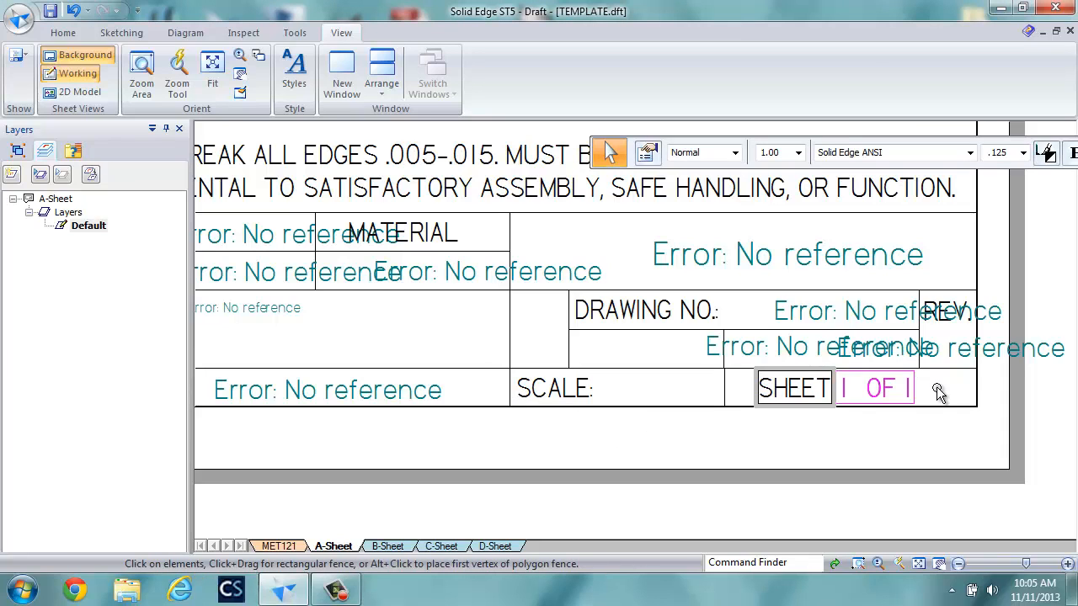
pyautogui.press('Delete')
pyautogui.click(817, 445)
pyautogui.click(802, 390)
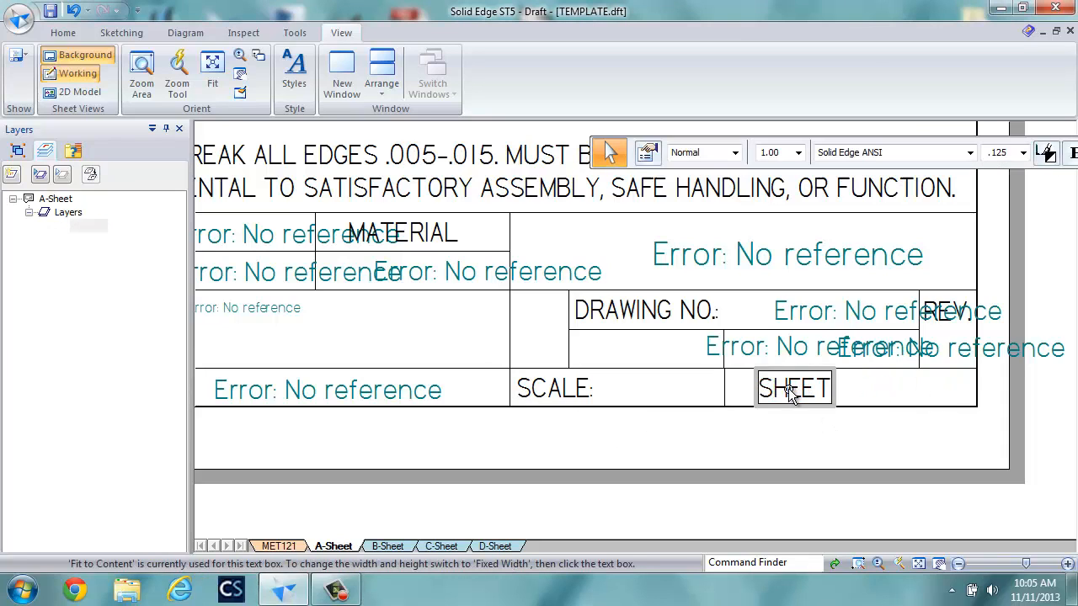
pyautogui.moveTo(746, 389); pyautogui.dragTo(717, 389)
pyautogui.click(600, 432)
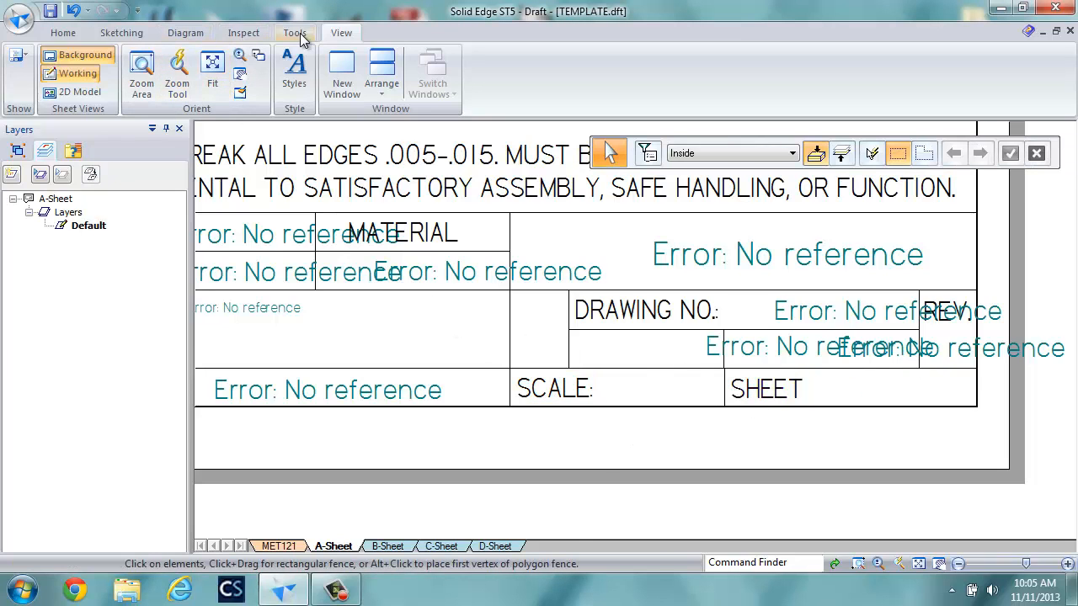
# - Add the separate text "OF" and position it in the sheet cell, in line with and spaced to the right of "SHEET"
pyautogui.click(120, 33)
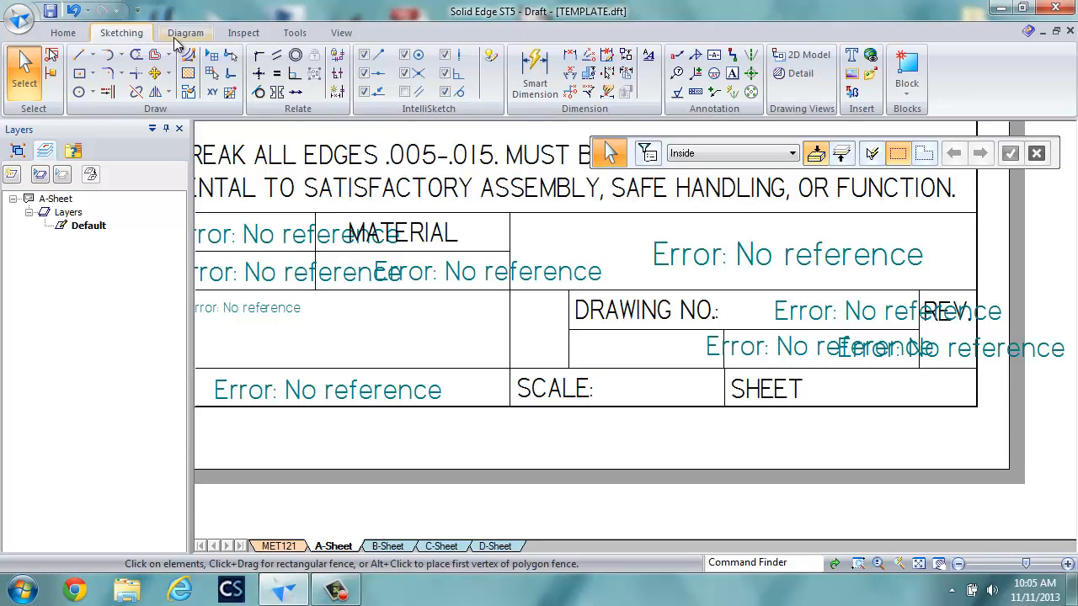
pyautogui.click(732, 75)
pyautogui.click(873, 391)
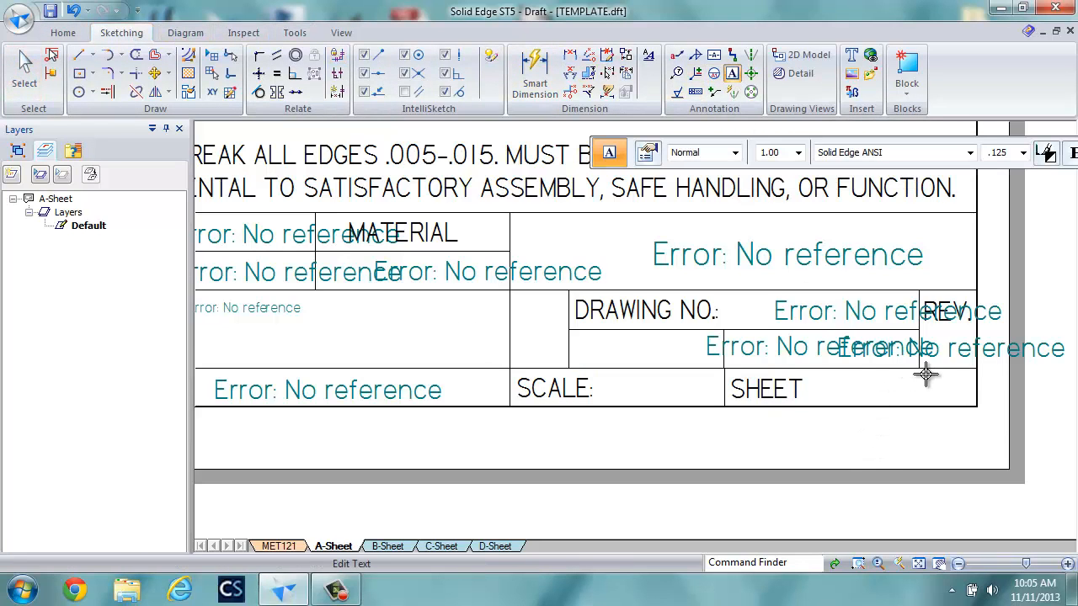
pyautogui.write('0')
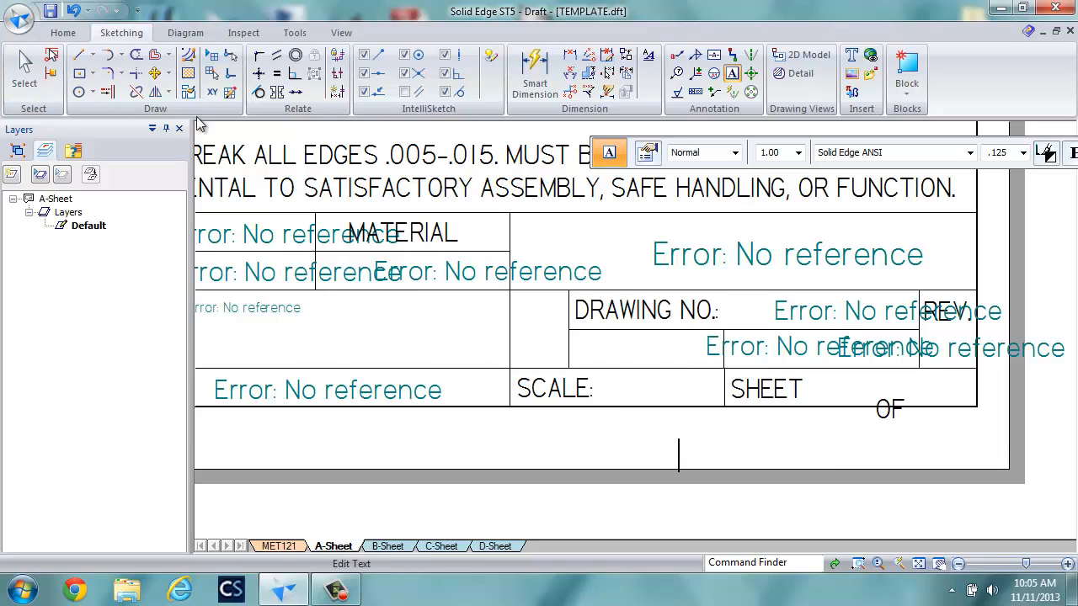
pyautogui.click(24, 67)
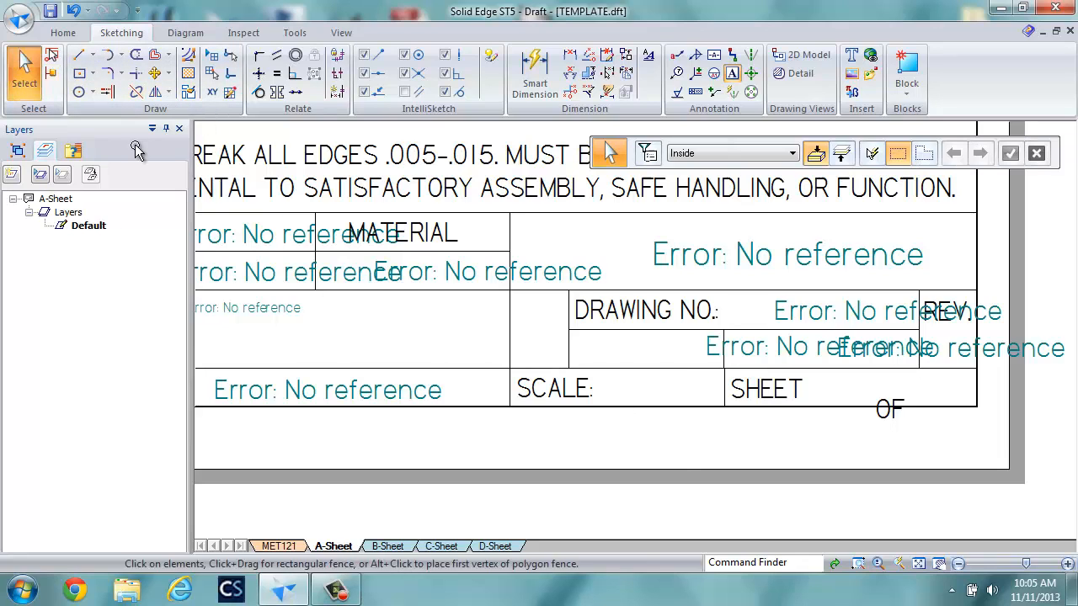
pyautogui.click(883, 404)
pyautogui.moveTo(882, 392); pyautogui.dragTo(870, 375)
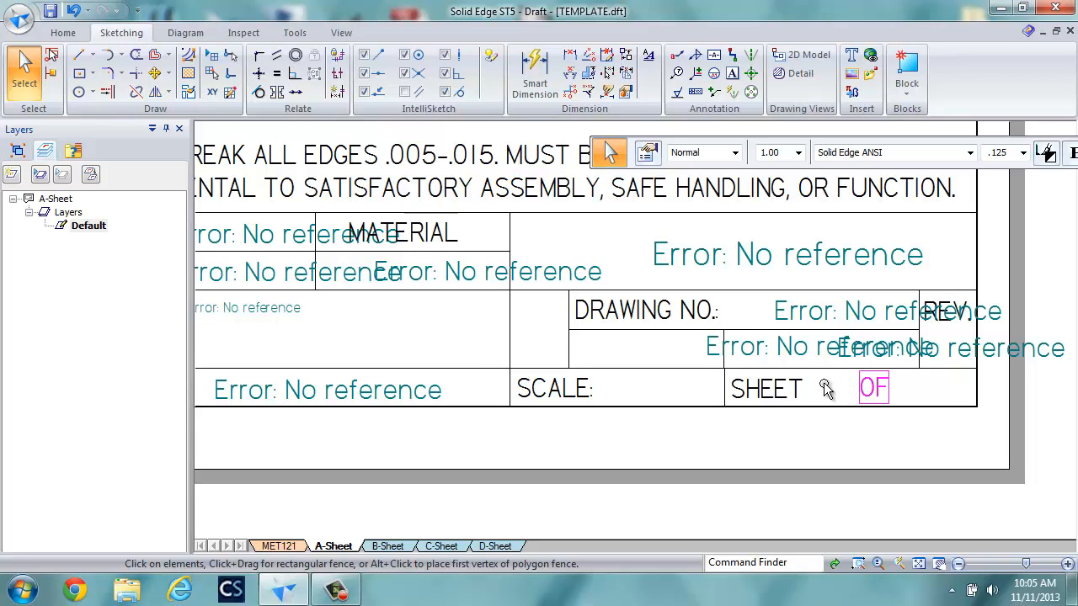
pyautogui.click(878, 448)
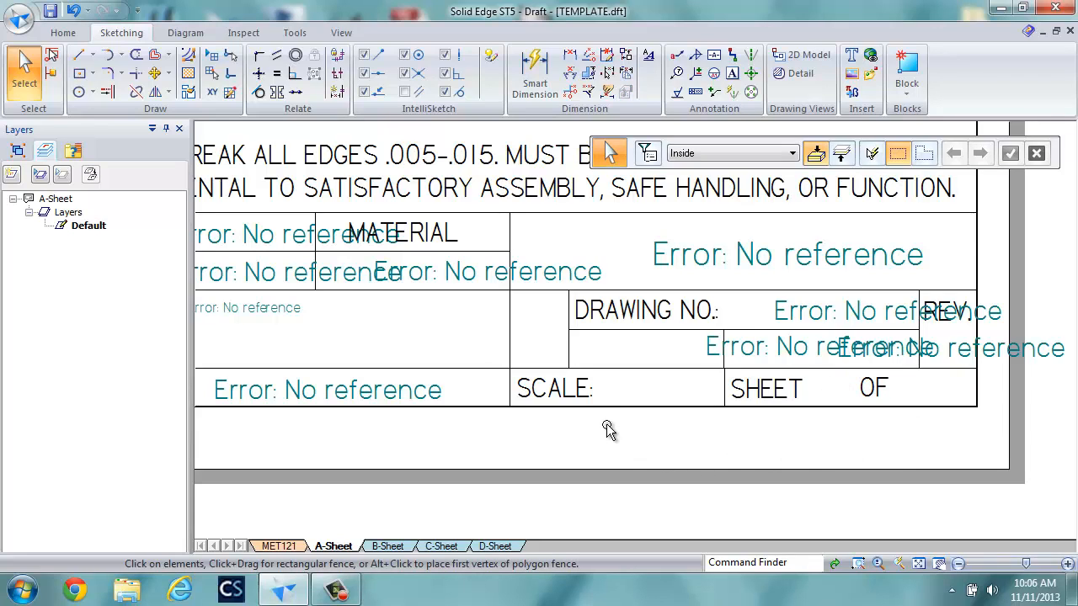
# - Place a callout linked to the active document's Sheet scale property after the "SCALE:" label
pyautogui.click(676, 66)
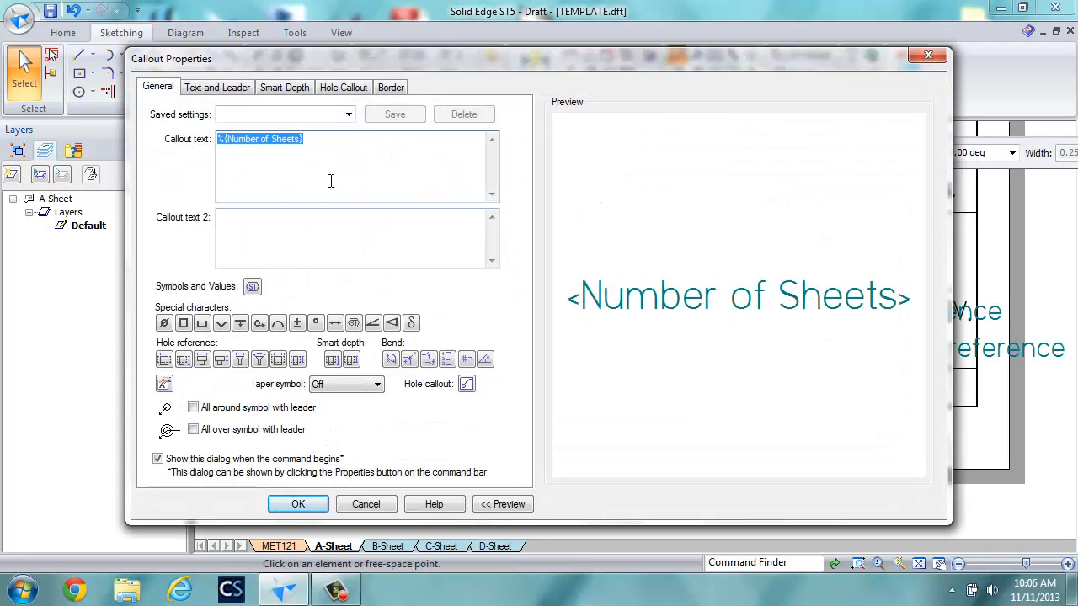
pyautogui.click(164, 384)
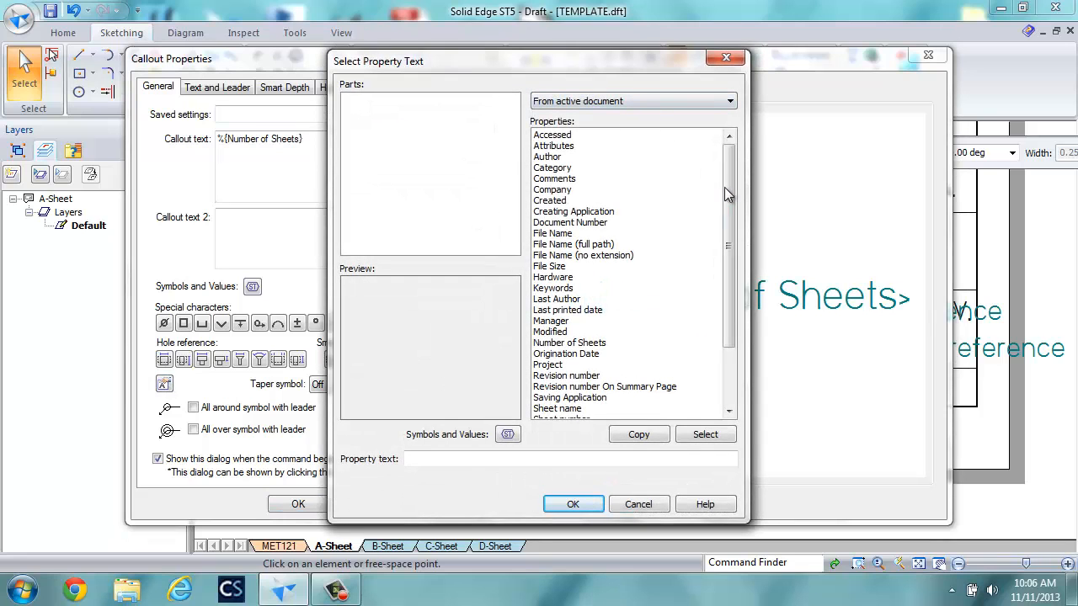
pyautogui.moveTo(724, 191); pyautogui.dragTo(574, 357)
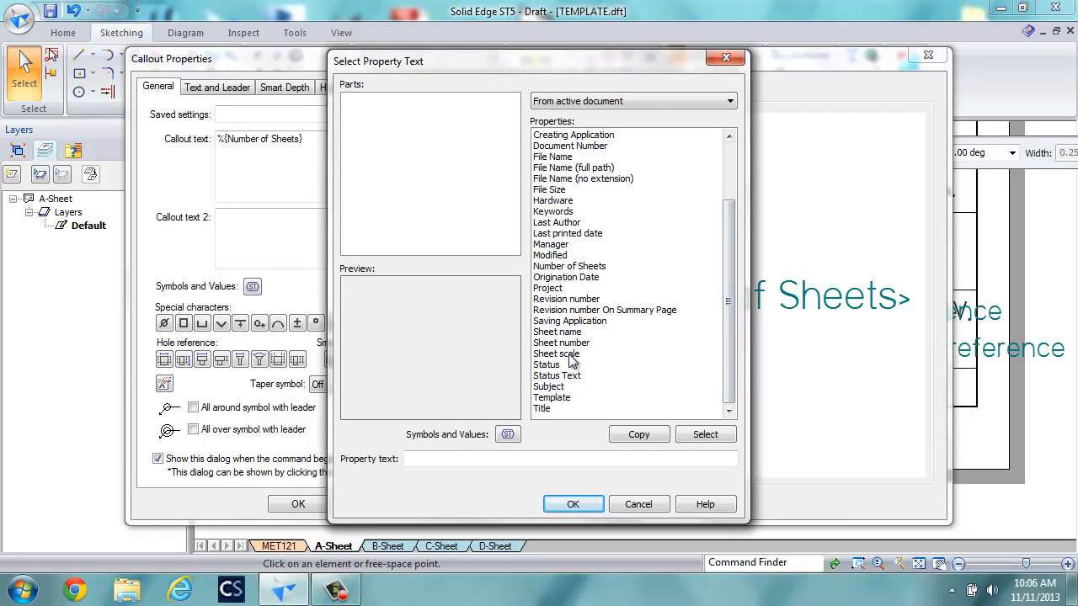
pyautogui.click(575, 355)
pyautogui.click(708, 434)
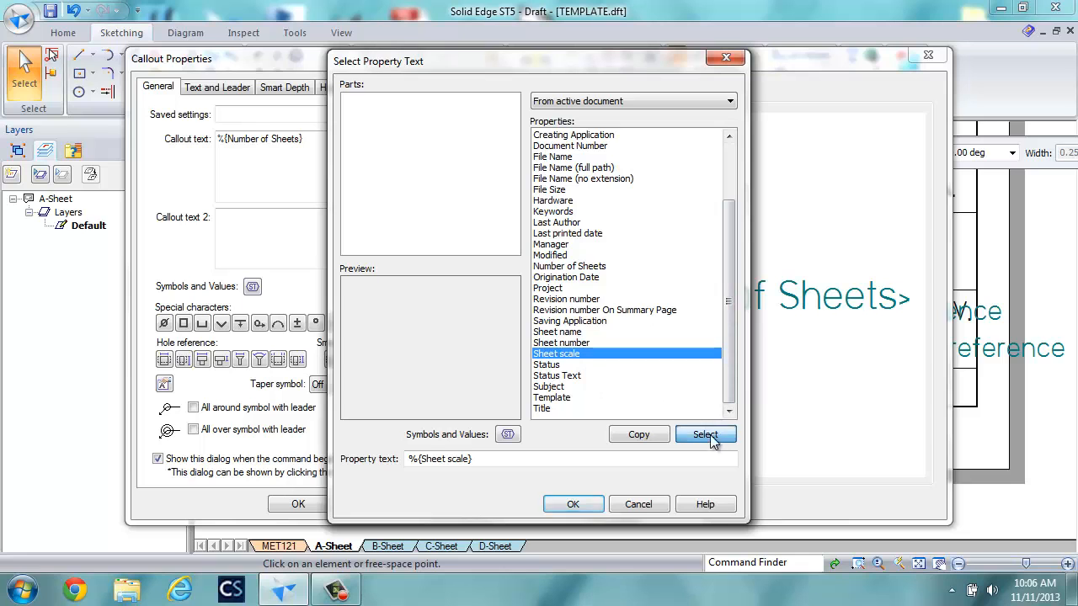
pyautogui.click(579, 507)
pyautogui.click(299, 505)
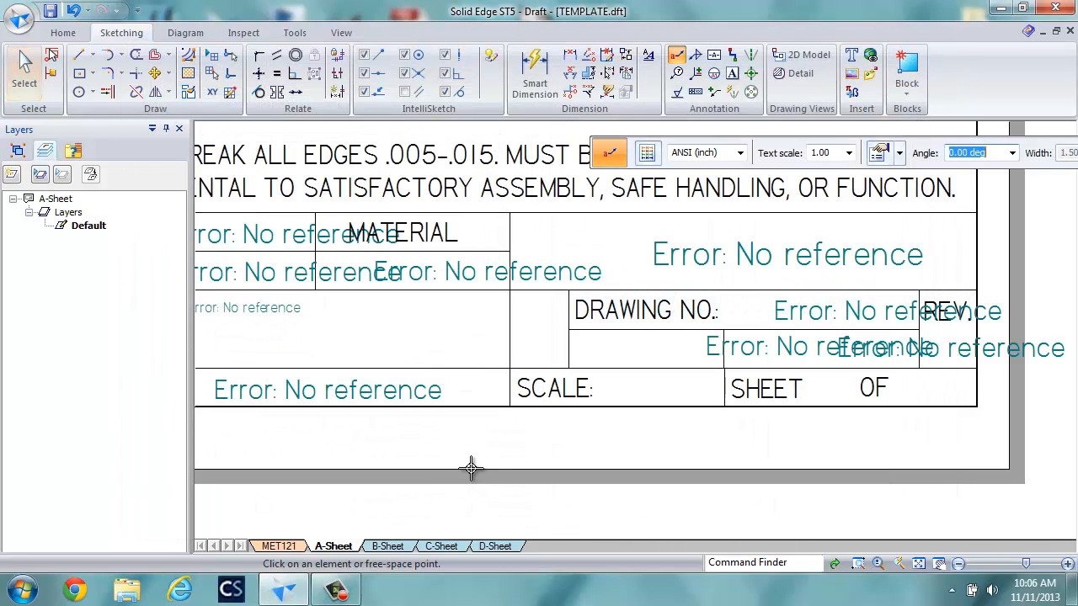
pyautogui.click(654, 444)
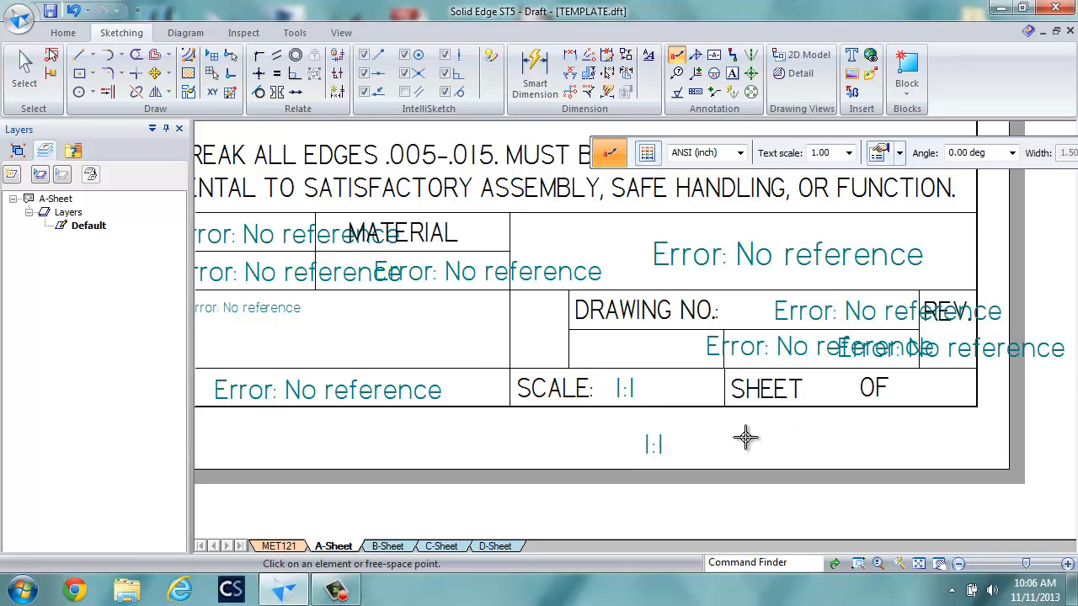
pyautogui.press('Escape')
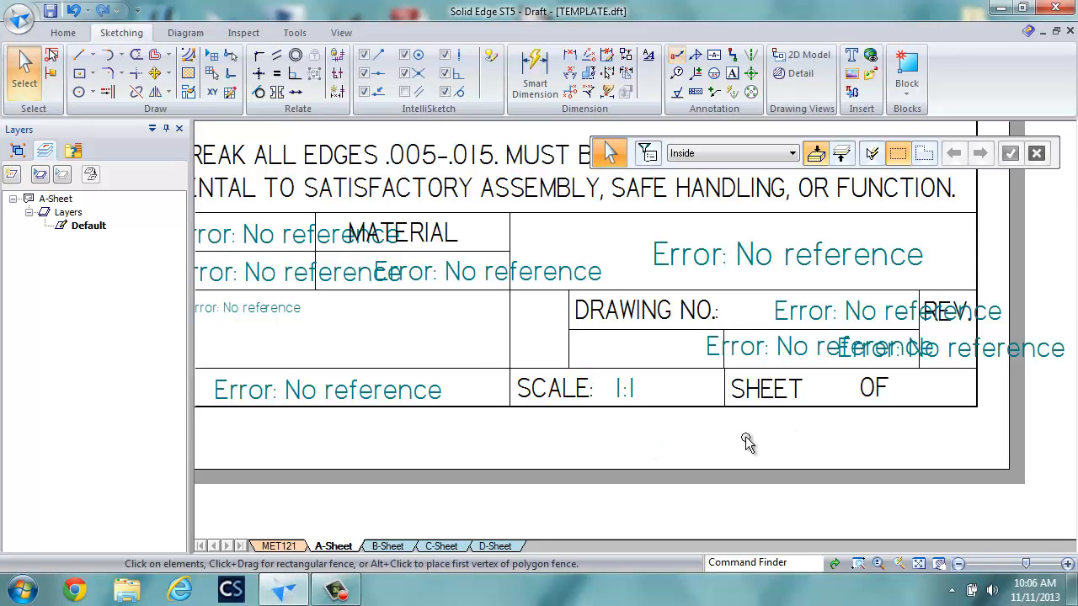
# - Place a callout linked to the active document's Sheet number property between "SHEET" and "OF"
pyautogui.click(677, 57)
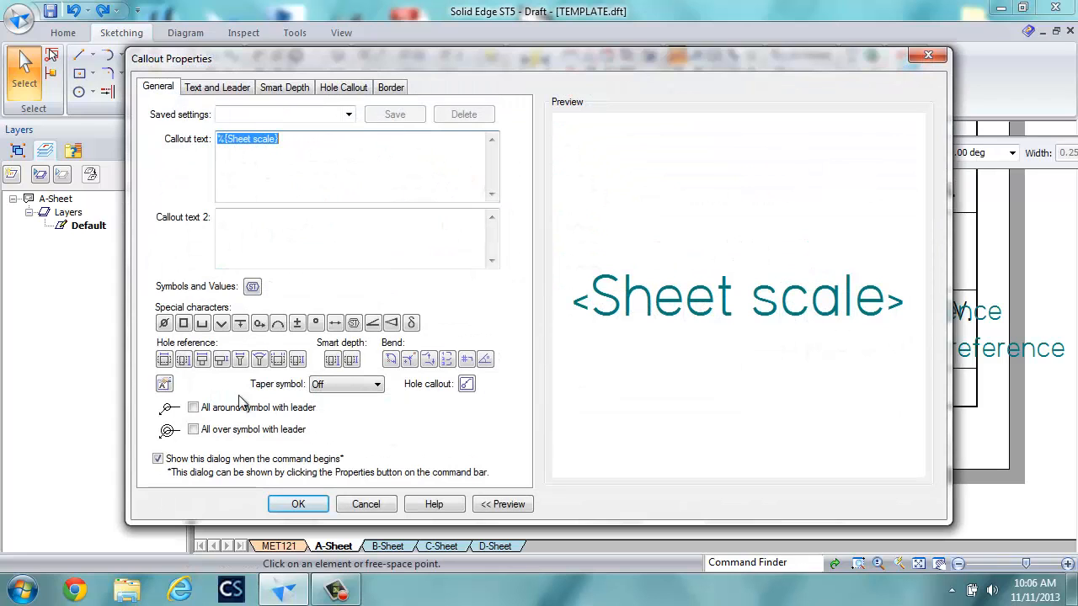
pyautogui.click(164, 384)
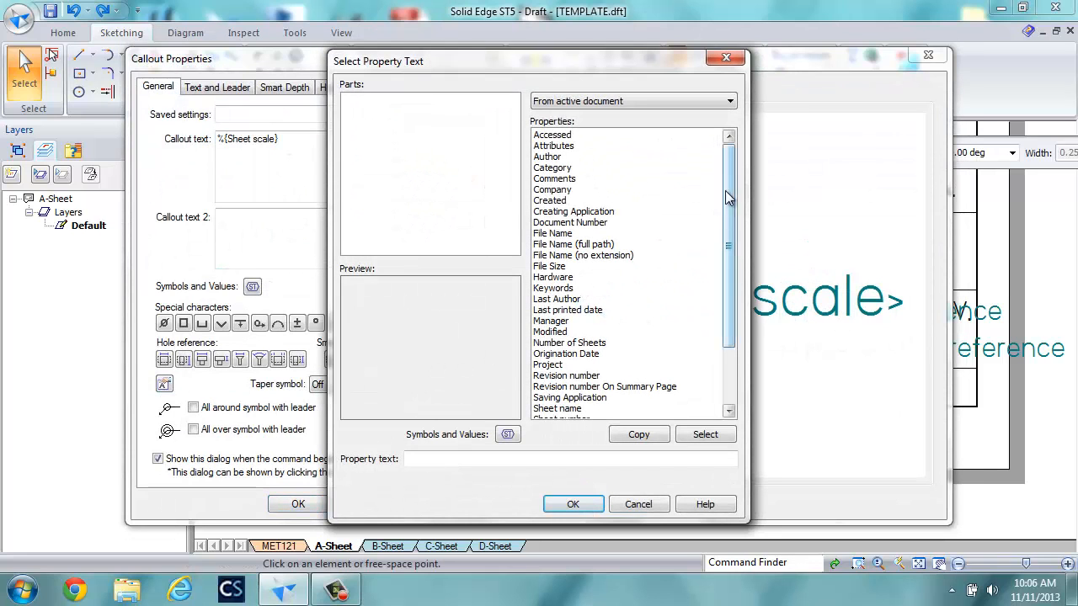
pyautogui.moveTo(729, 196); pyautogui.dragTo(730, 265)
pyautogui.click(578, 344)
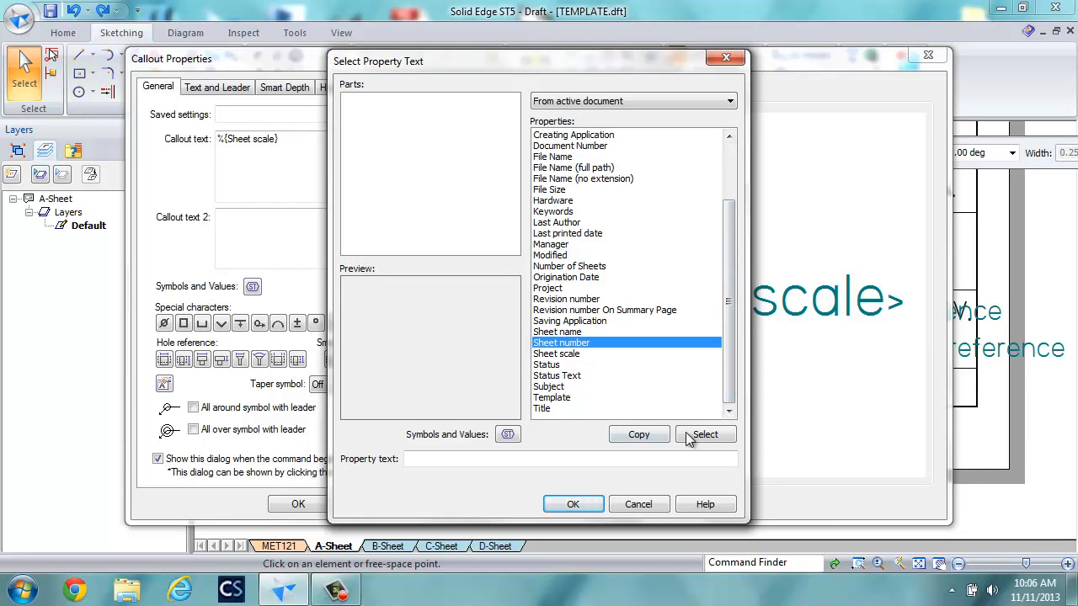
pyautogui.click(705, 435)
pyautogui.click(572, 504)
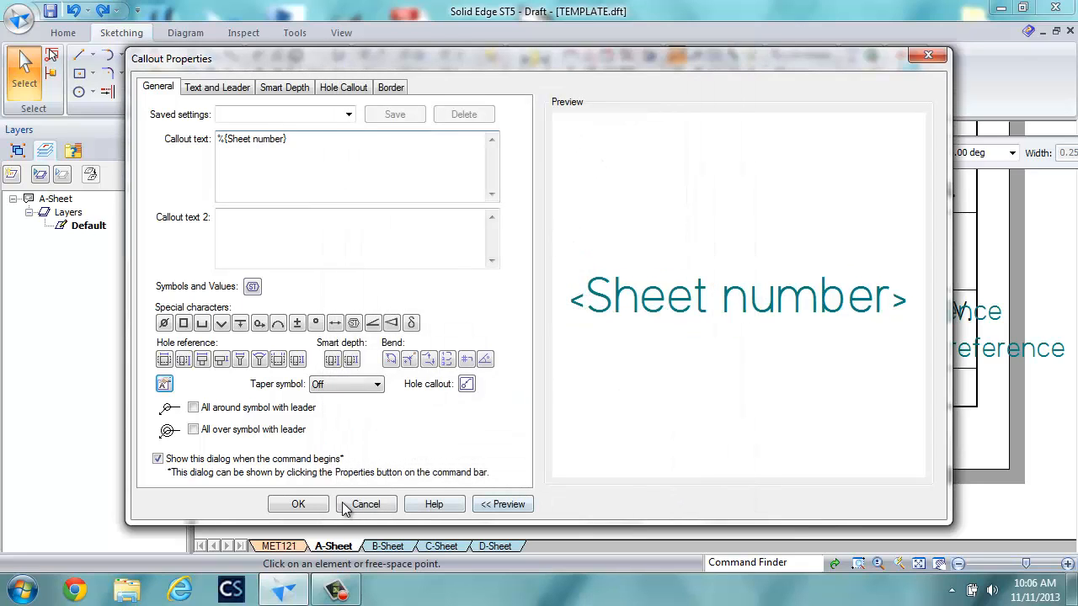
pyautogui.click(299, 504)
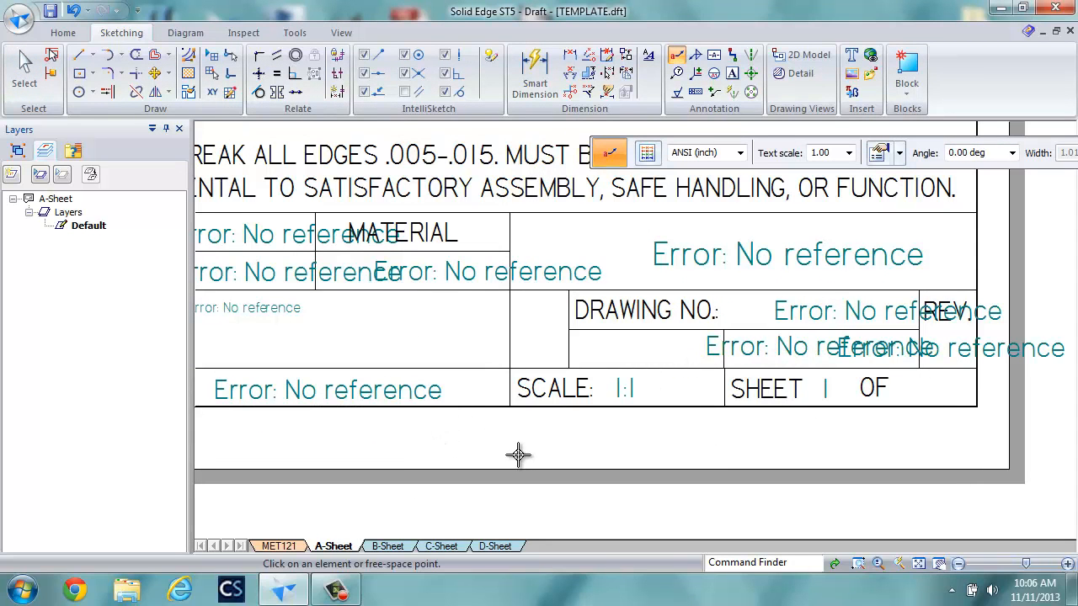
# - Place a callout linked to the active document's Number of Sheets property after "OF" in the sheet cell
pyautogui.click(677, 54)
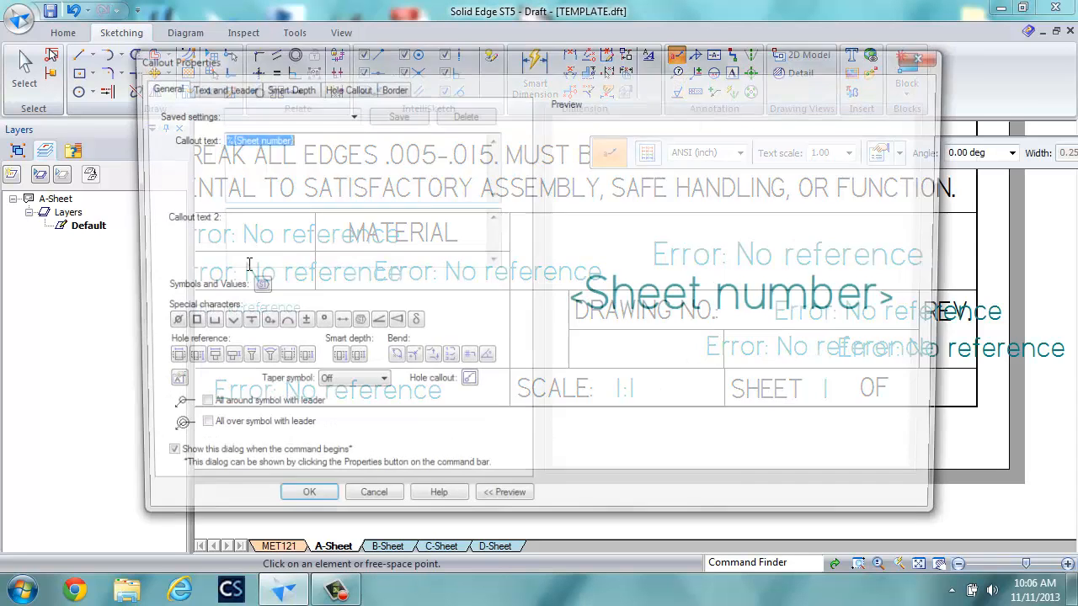
pyautogui.click(164, 384)
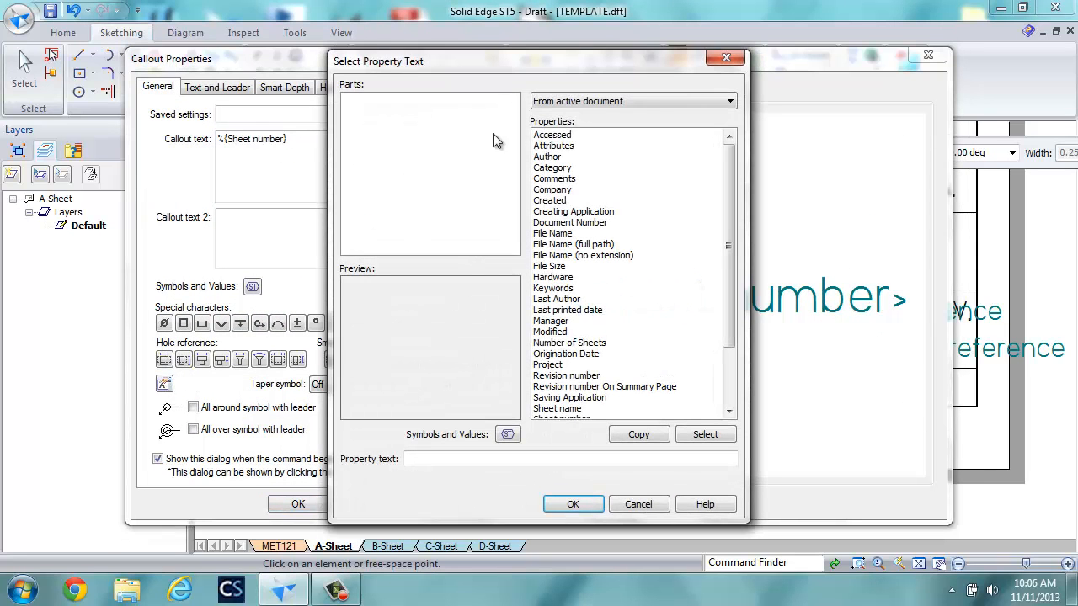
pyautogui.click(654, 100)
pyautogui.click(654, 100)
pyautogui.click(589, 343)
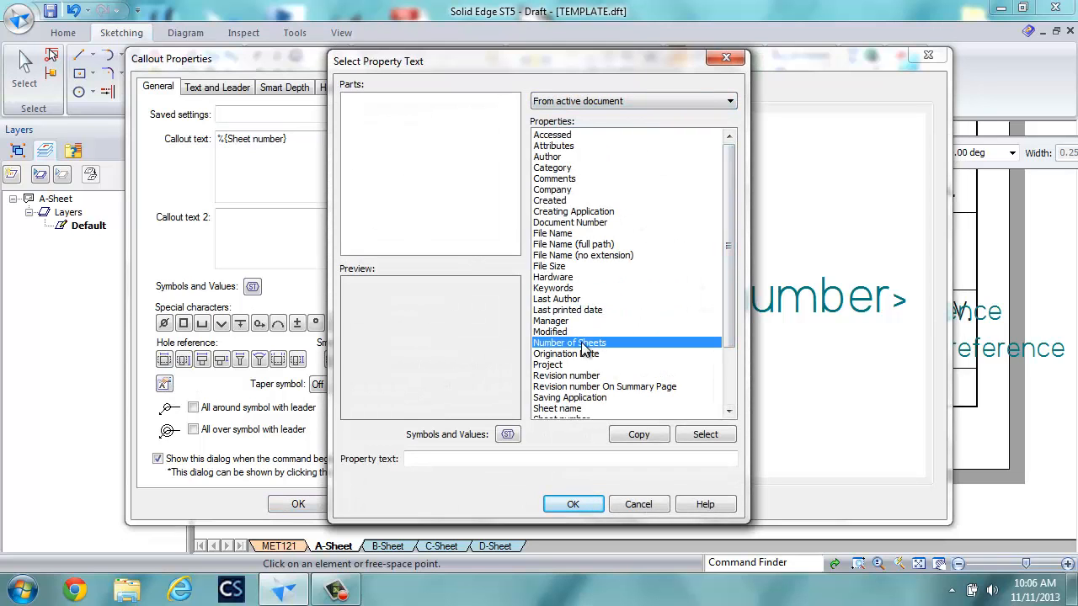
pyautogui.click(705, 435)
pyautogui.click(573, 504)
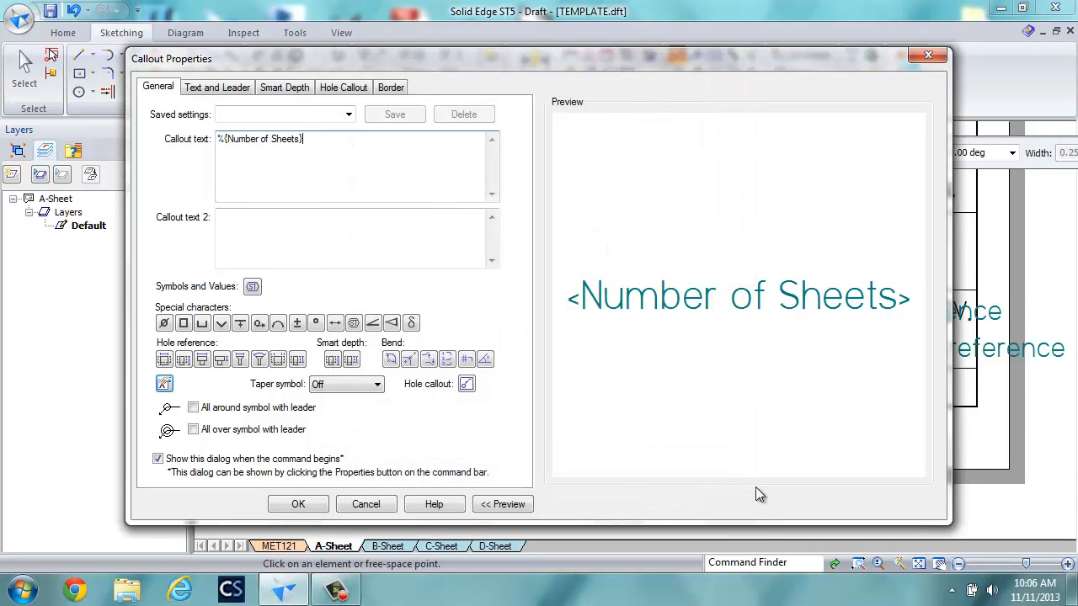
pyautogui.click(313, 510)
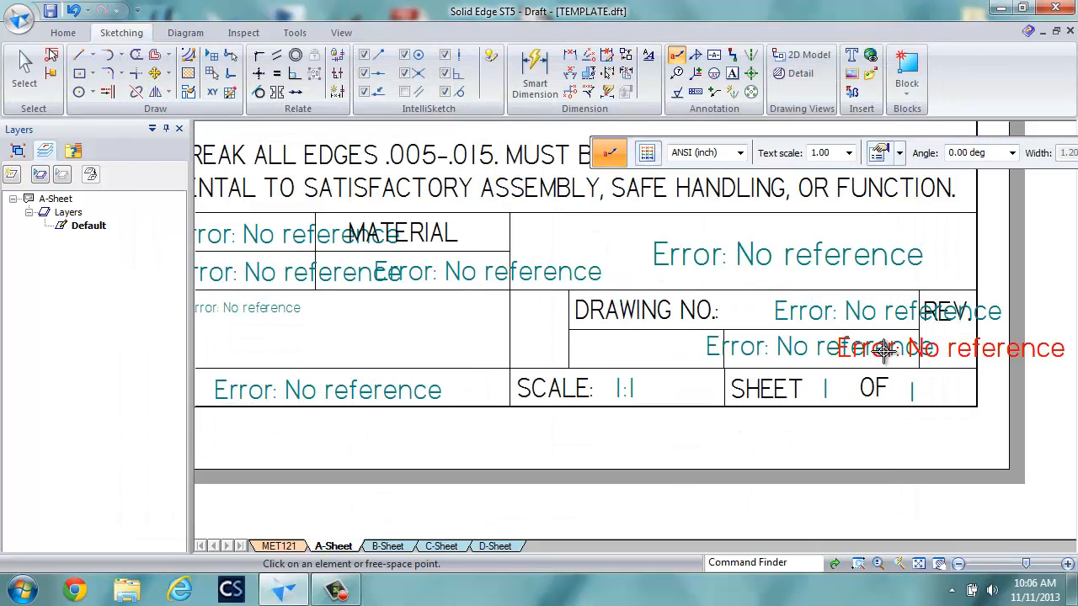
pyautogui.click(883, 349)
pyautogui.click(24, 67)
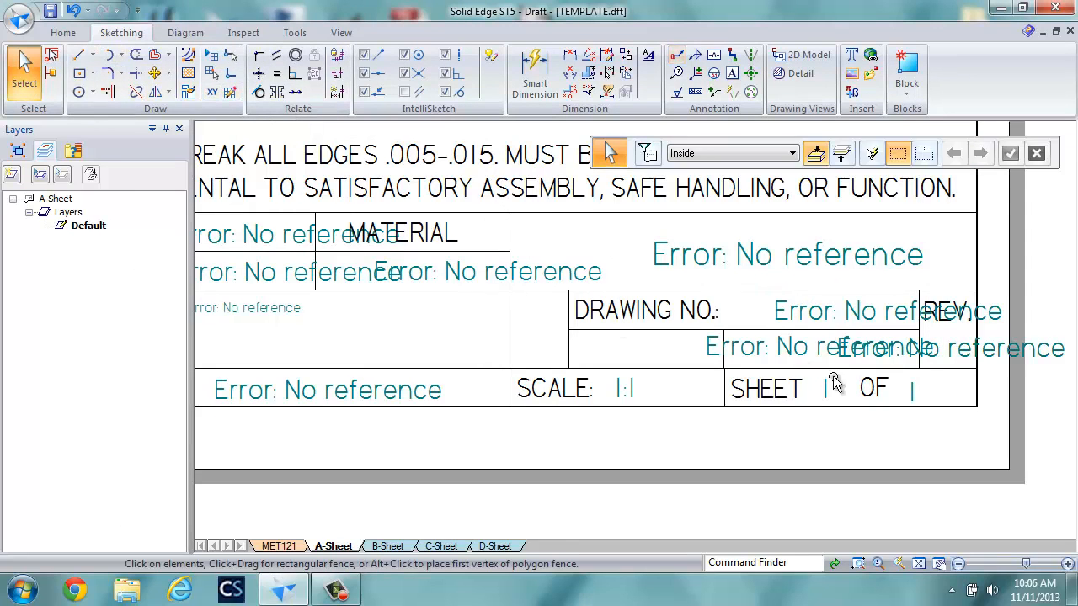
# - Fine-tune the spacing of the Sheet number and Number of Sheets callouts around "OF" in the sheet cell
pyautogui.click(913, 391)
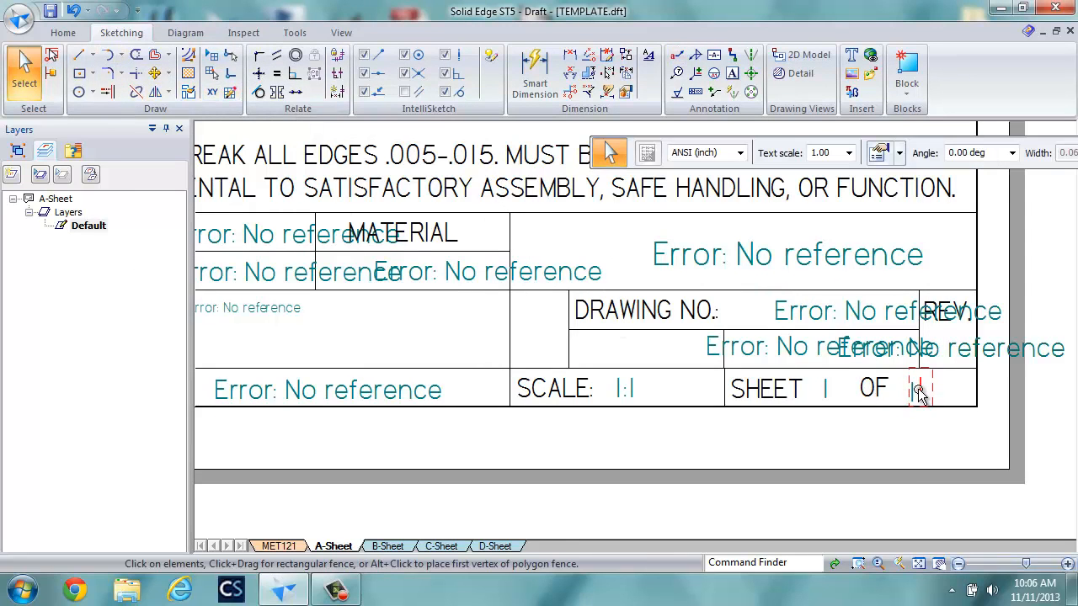
pyautogui.click(829, 390)
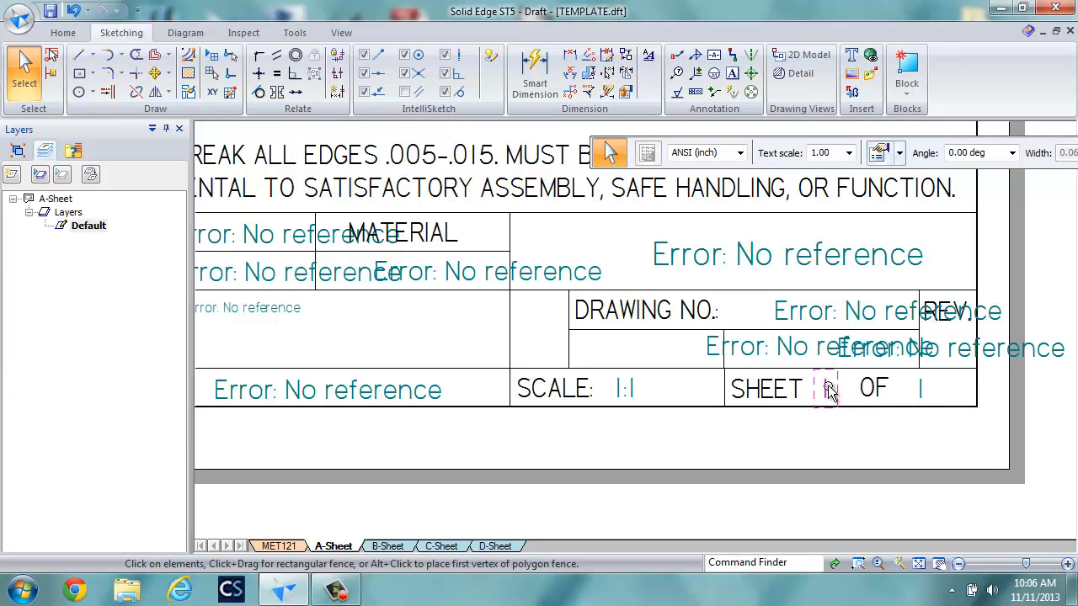
pyautogui.click(821, 436)
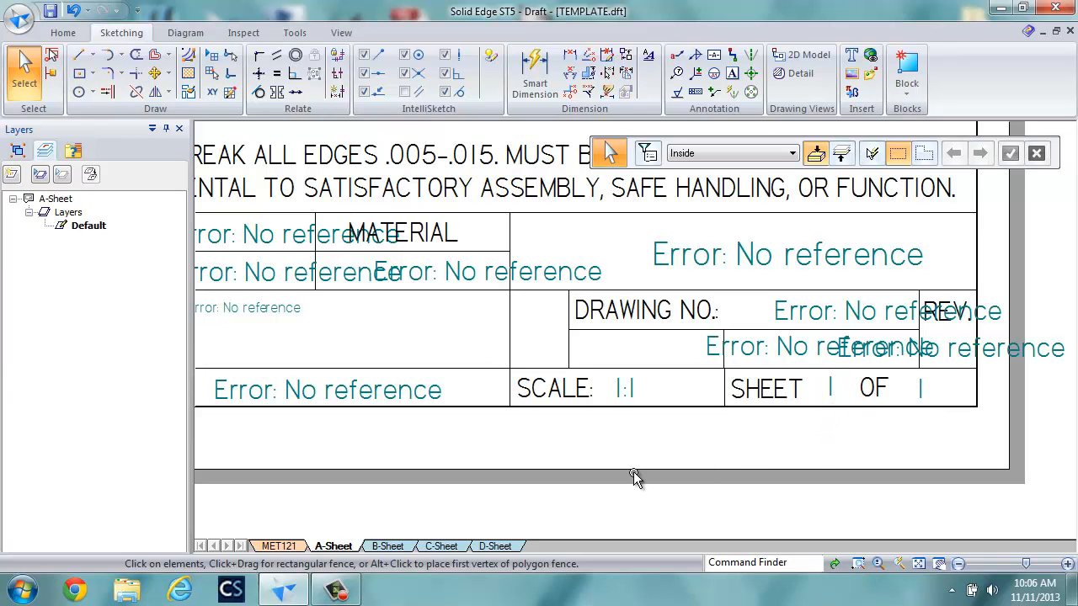
# - Select the "BREAK ALL EDGES" note together with all property-linked callouts and cut them from the A-Sheet background
pyautogui.scroll(-3, 636, 477)
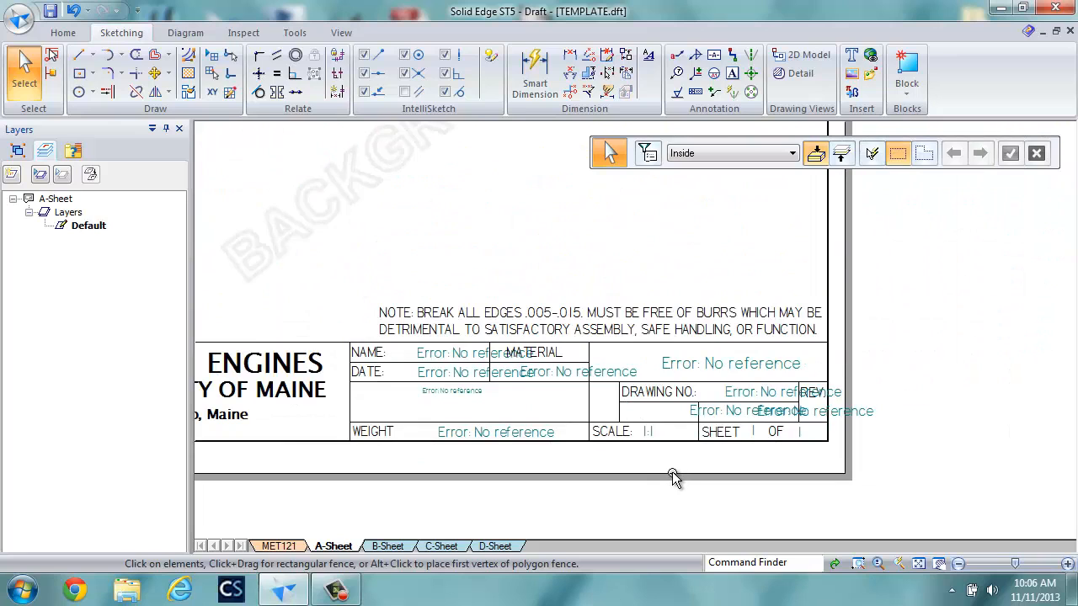
pyautogui.scroll(-2, 672, 472)
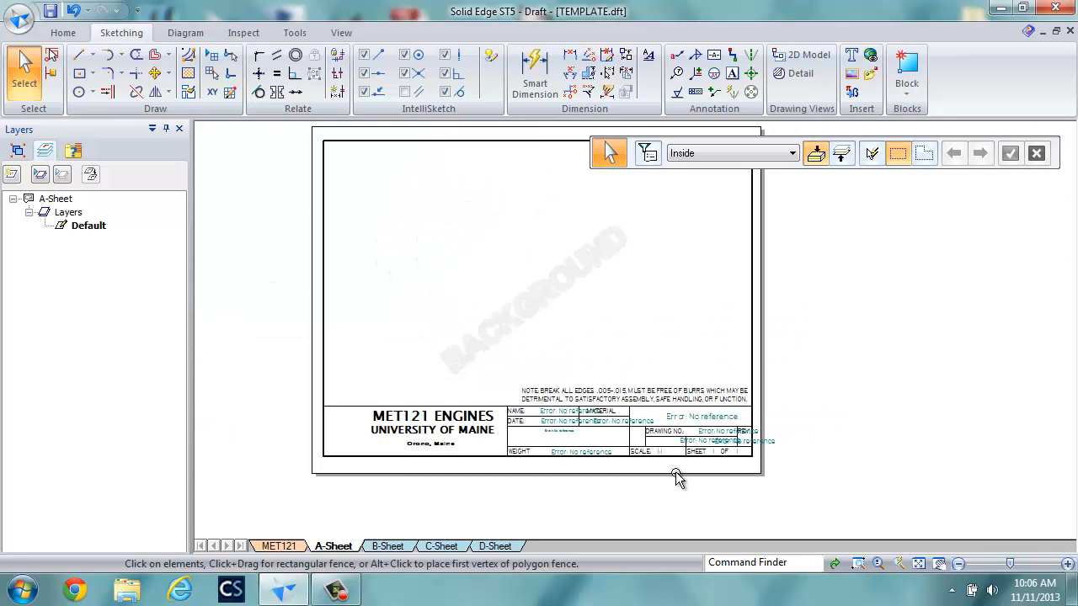
pyautogui.scroll(3, 677, 474)
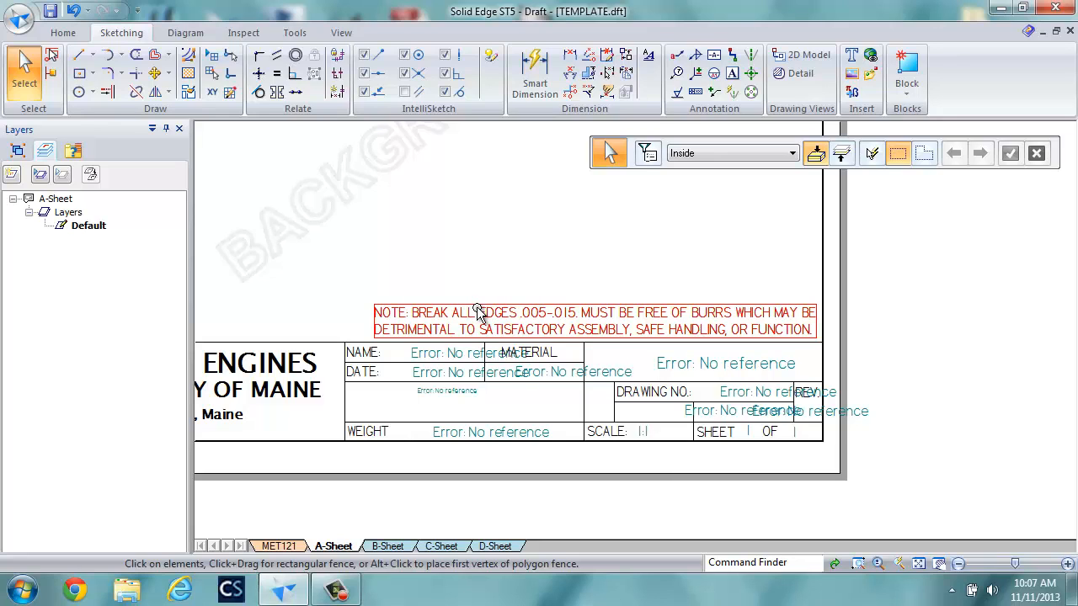
pyautogui.click(478, 312)
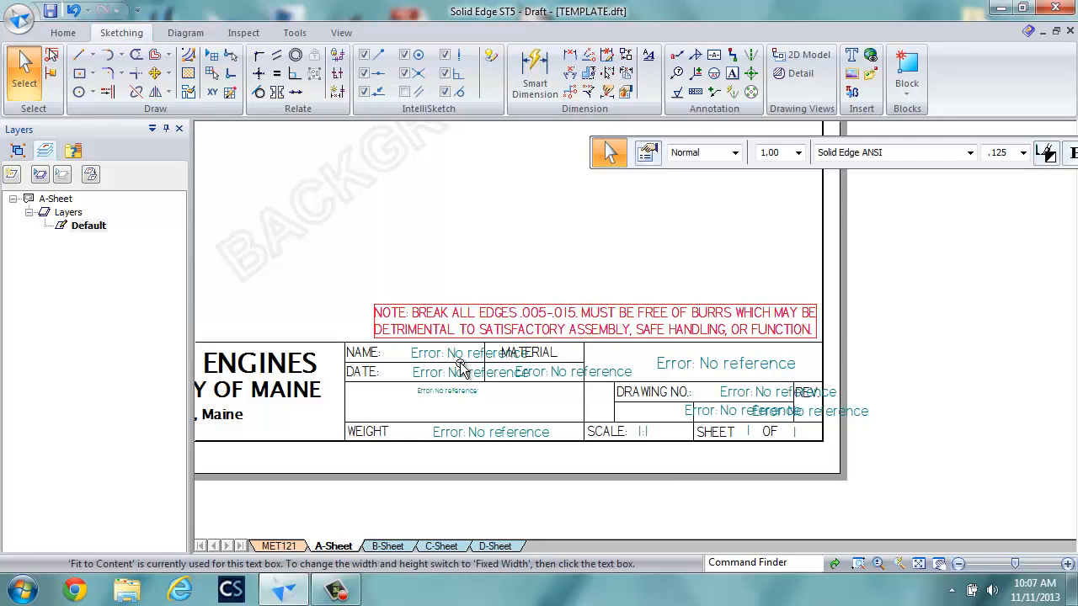
pyautogui.press('Escape')
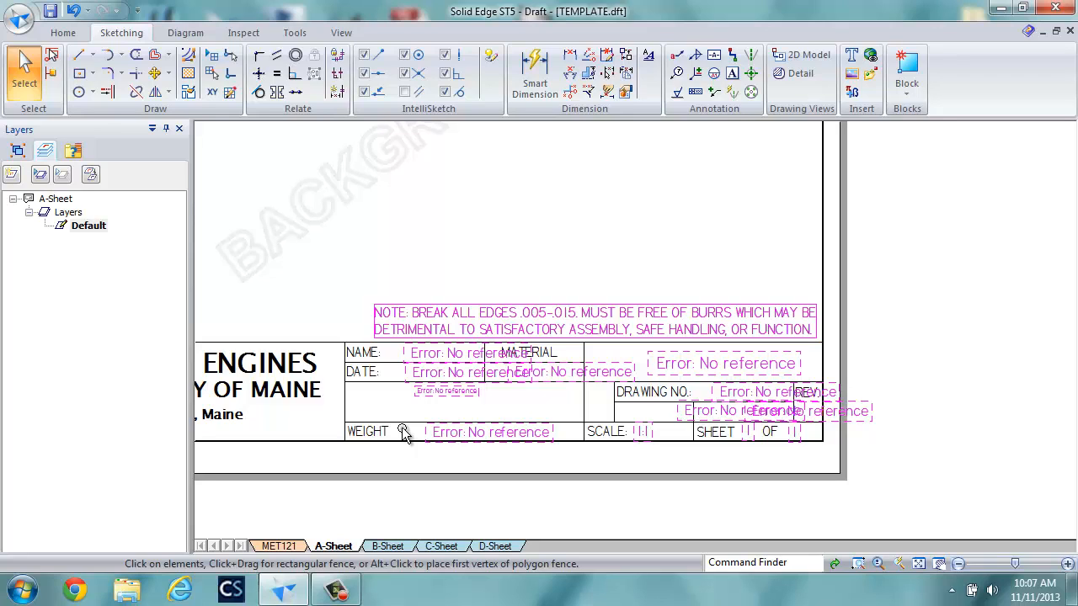
pyautogui.press('Delete')
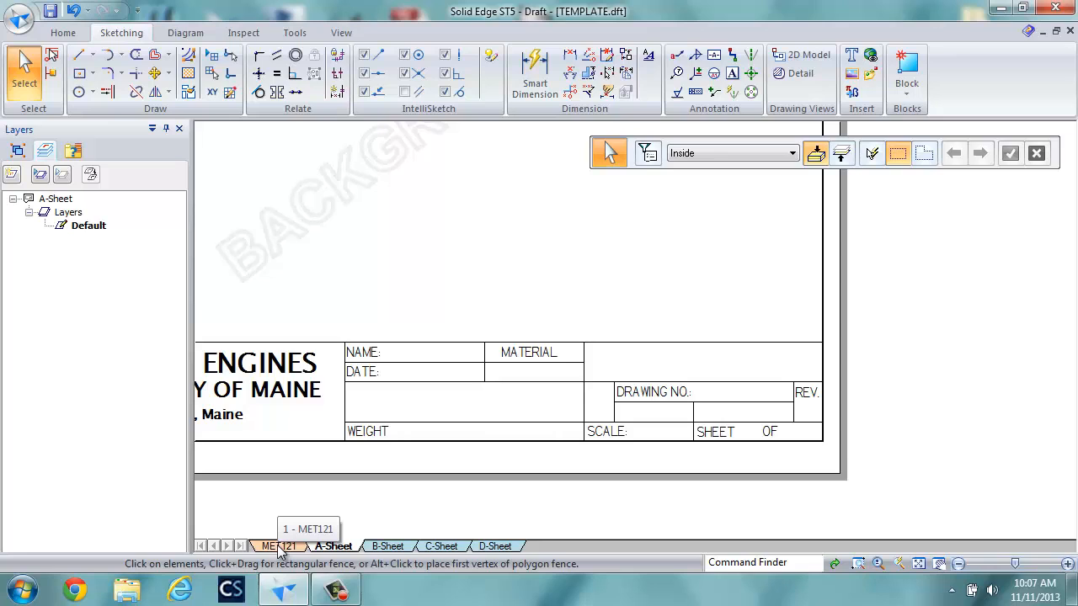
# - Paste the cut note and callouts in place on the MET121 working sheet and hide the background sheets
pyautogui.click(342, 31)
pyautogui.click(84, 55)
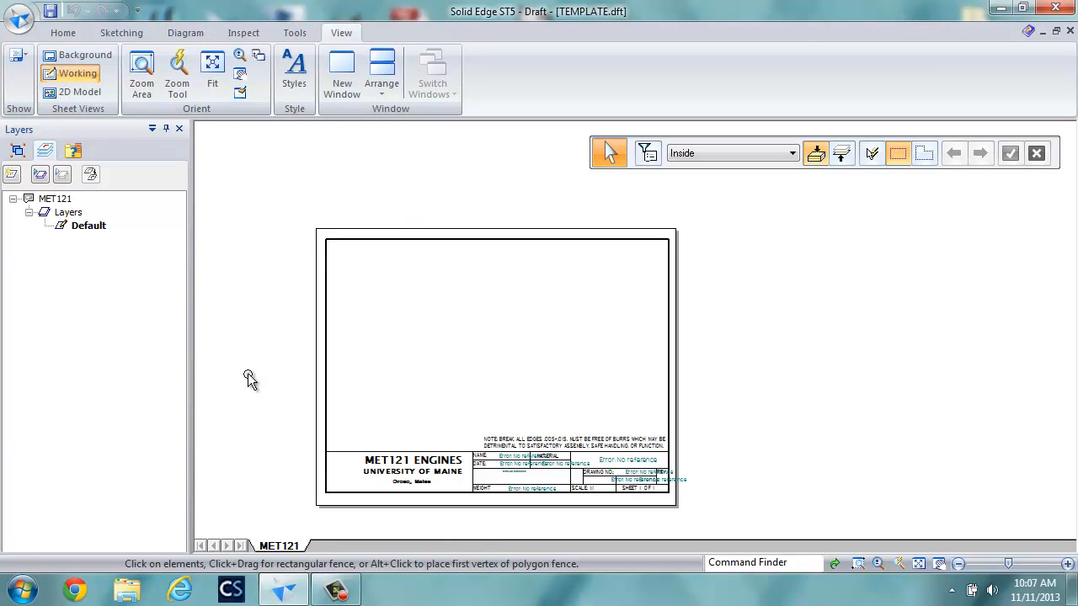
pyautogui.scroll(1, 563, 455)
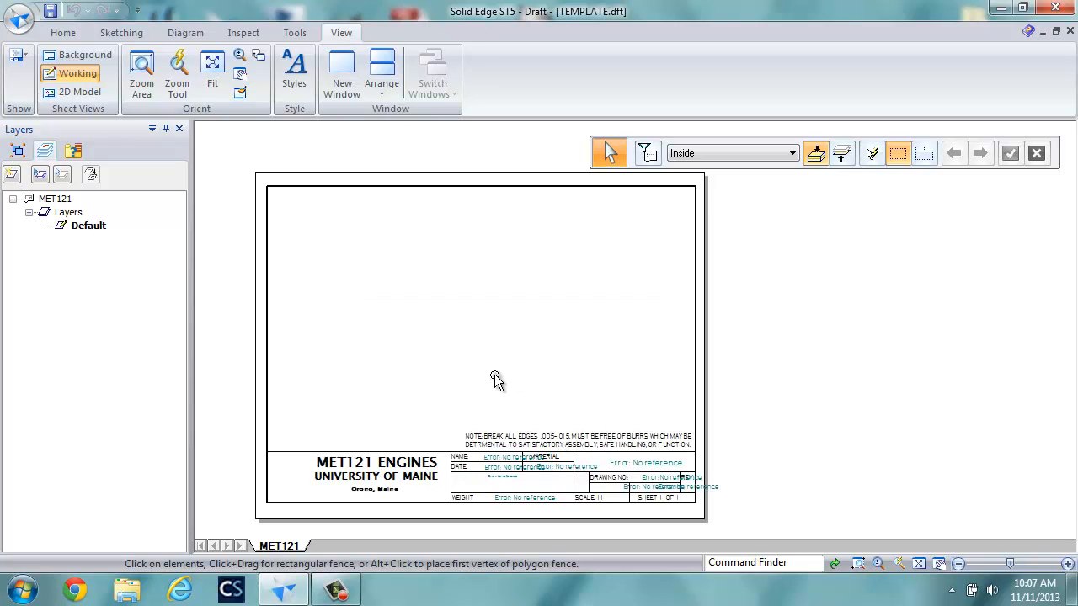
pyautogui.scroll(-2, 580, 426)
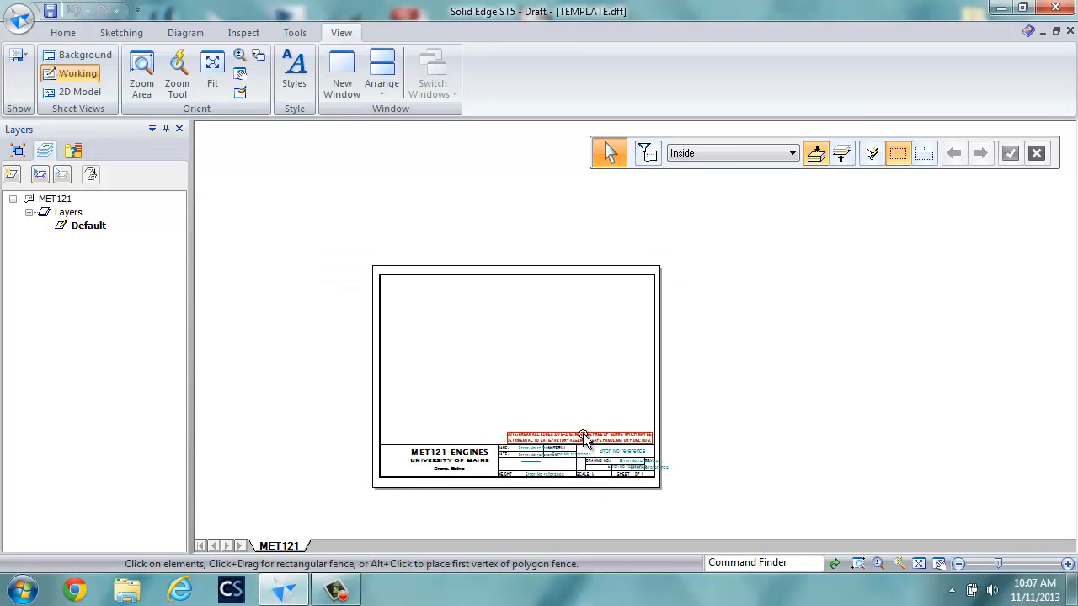
pyautogui.scroll(3, 583, 439)
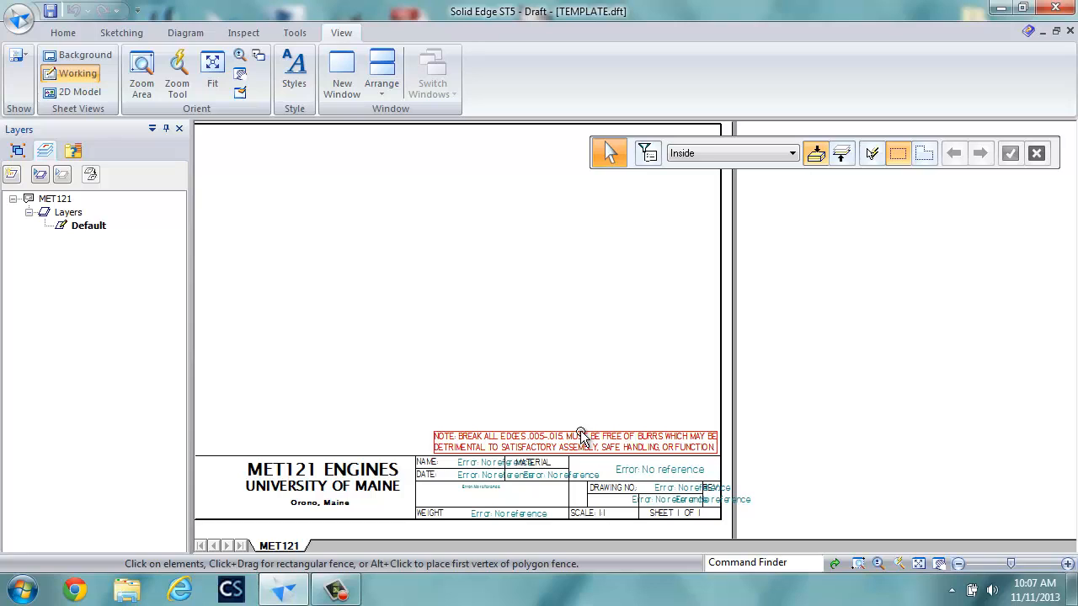
pyautogui.click(580, 435)
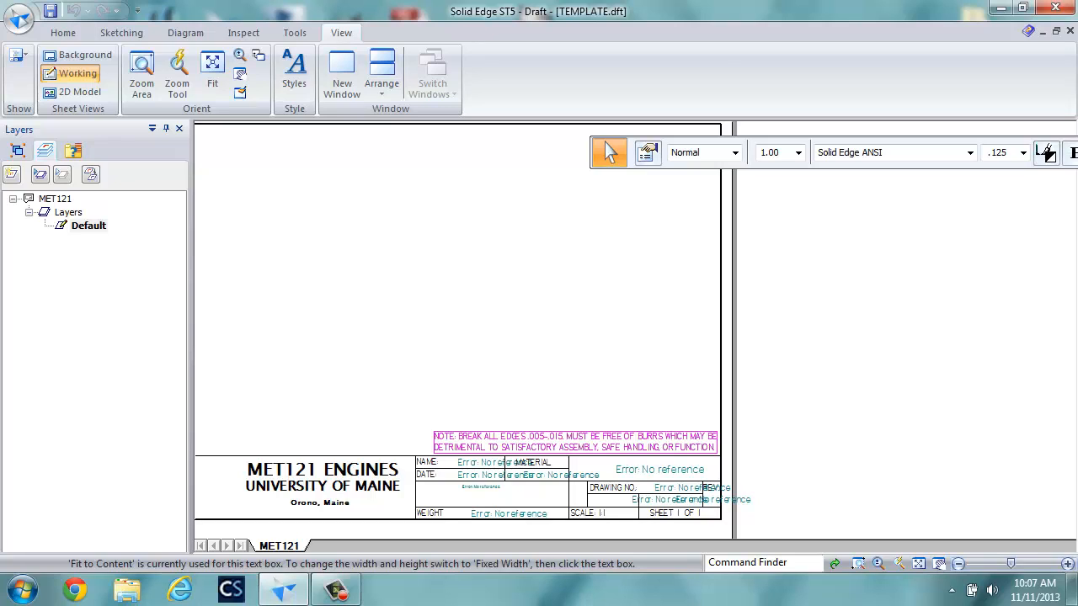
# - Bring up the sketching commands for the MET121 working sheet
pyautogui.scroll(-2, 431, 434)
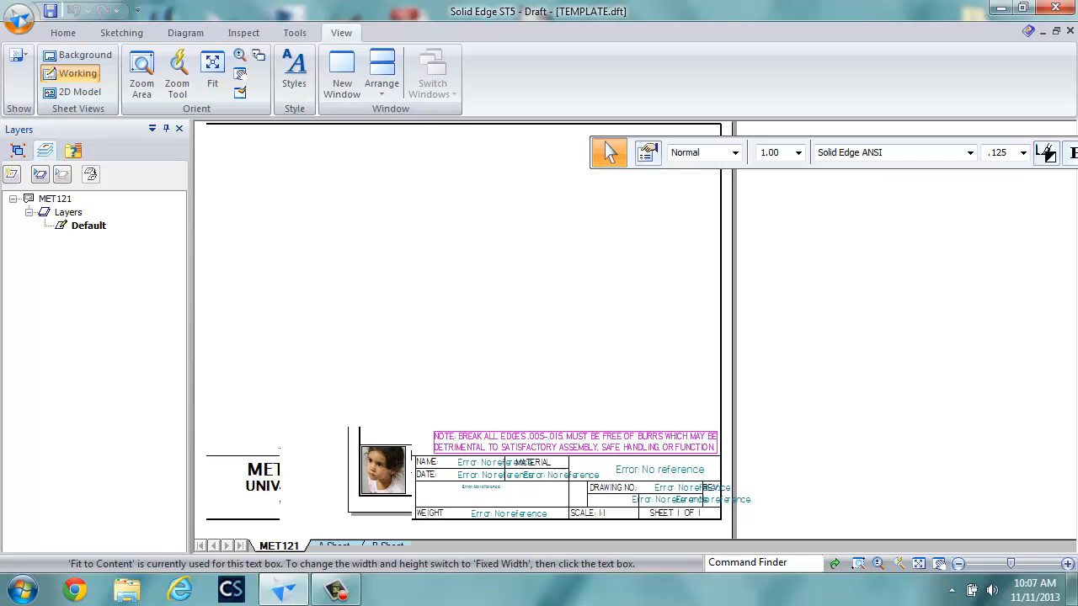
pyautogui.click(121, 33)
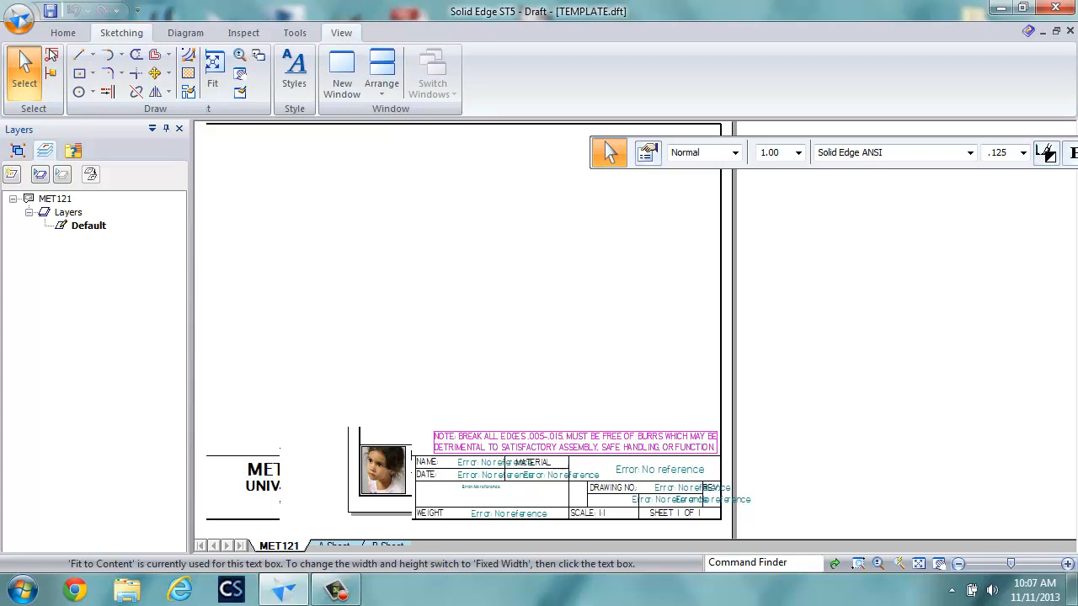